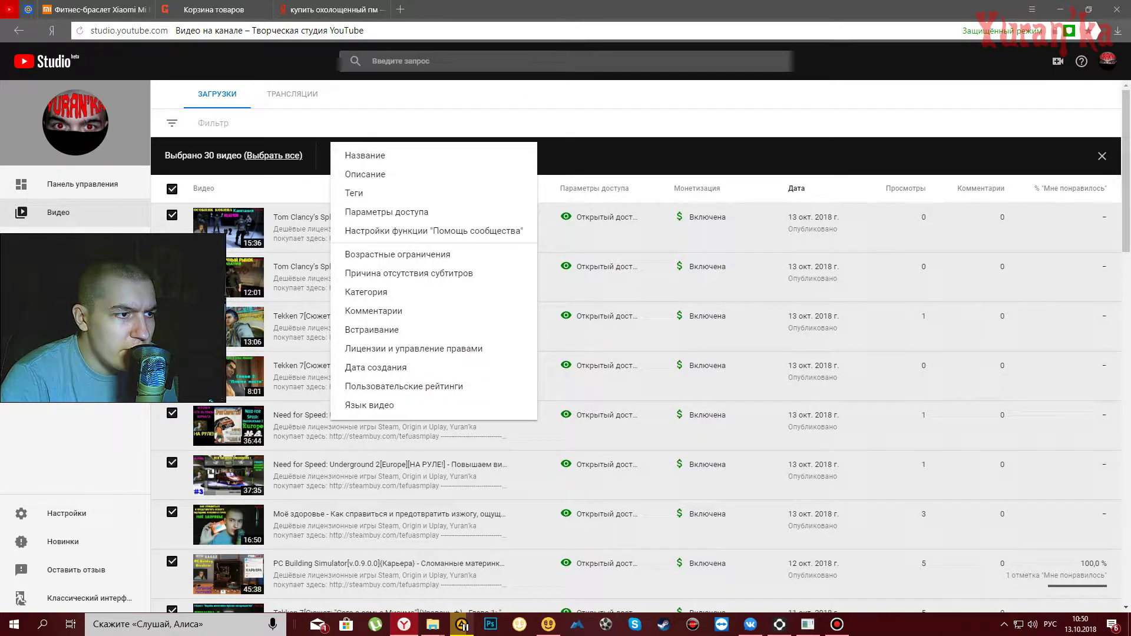
Clear the selection of all listed videos and view the monetization on/off options of the newest Splinter Cell: Conviction video.
key(Escape)
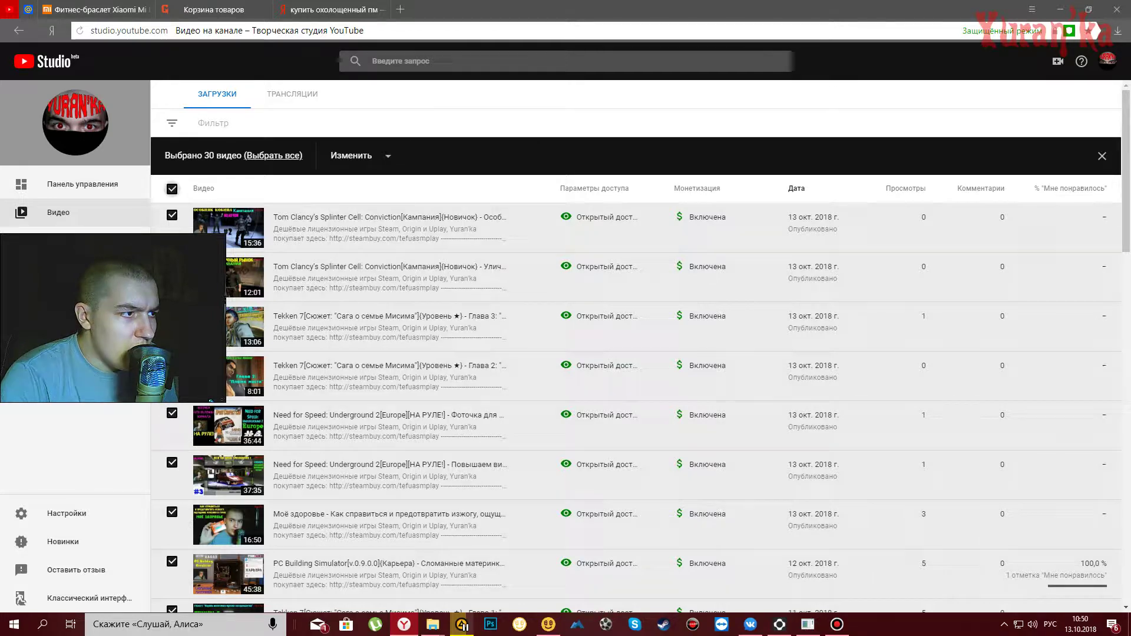
click(171, 189)
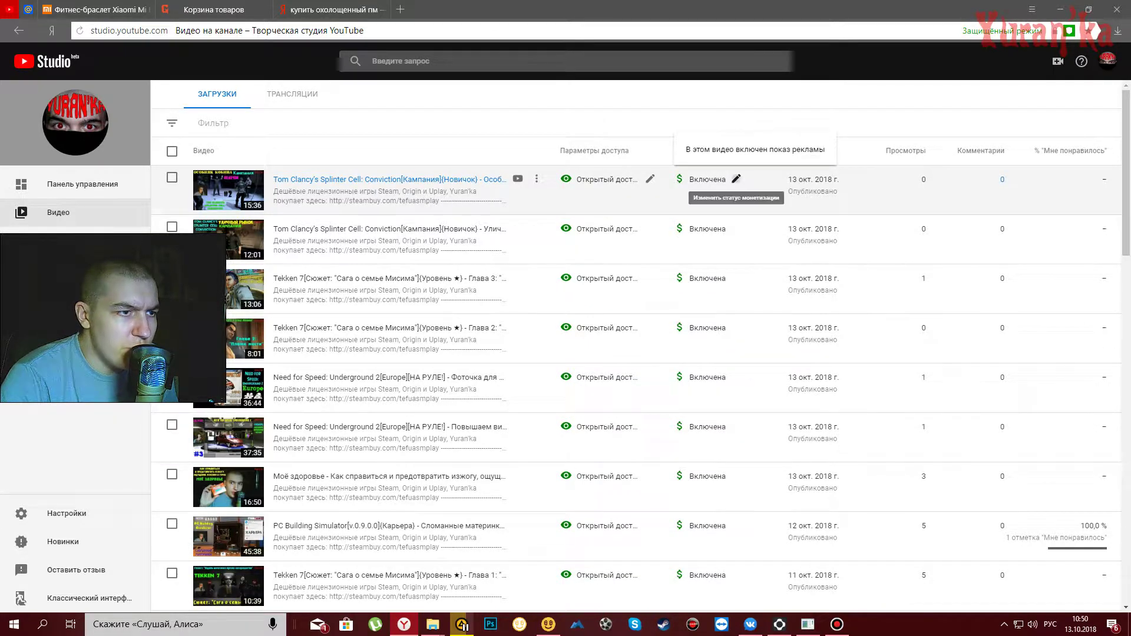
click(736, 178)
key(Escape)
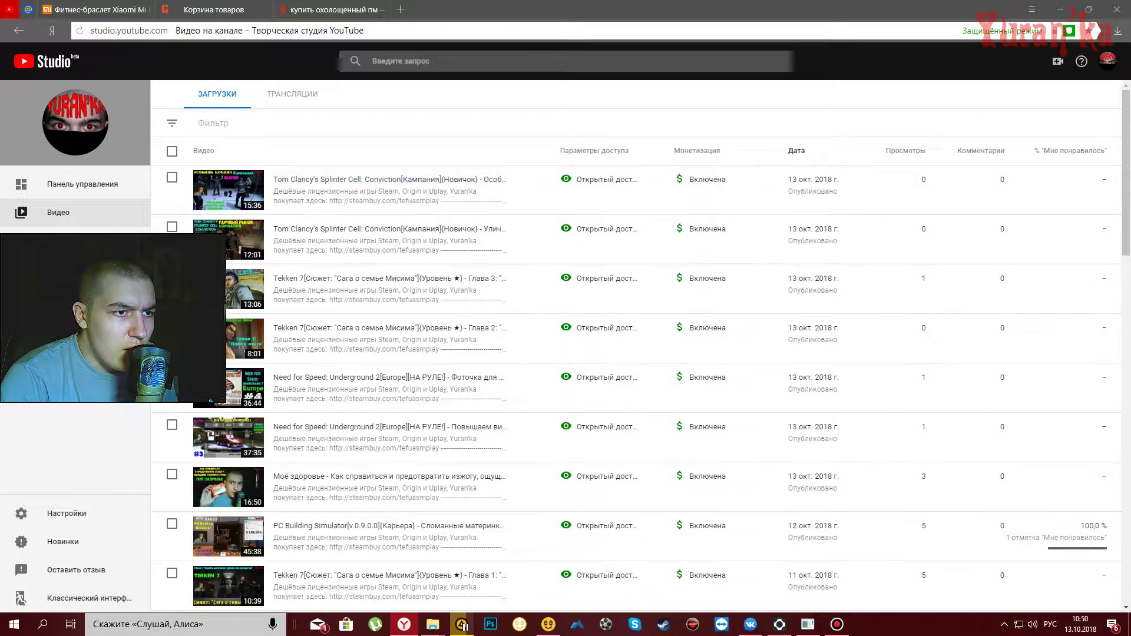
click(736, 178)
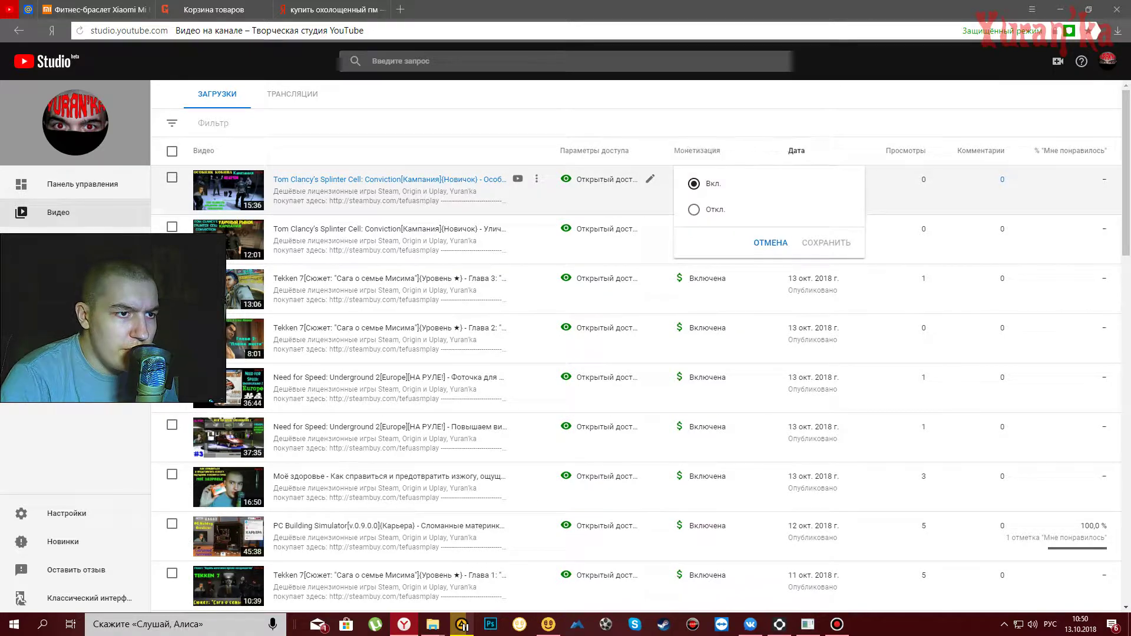
key(Escape)
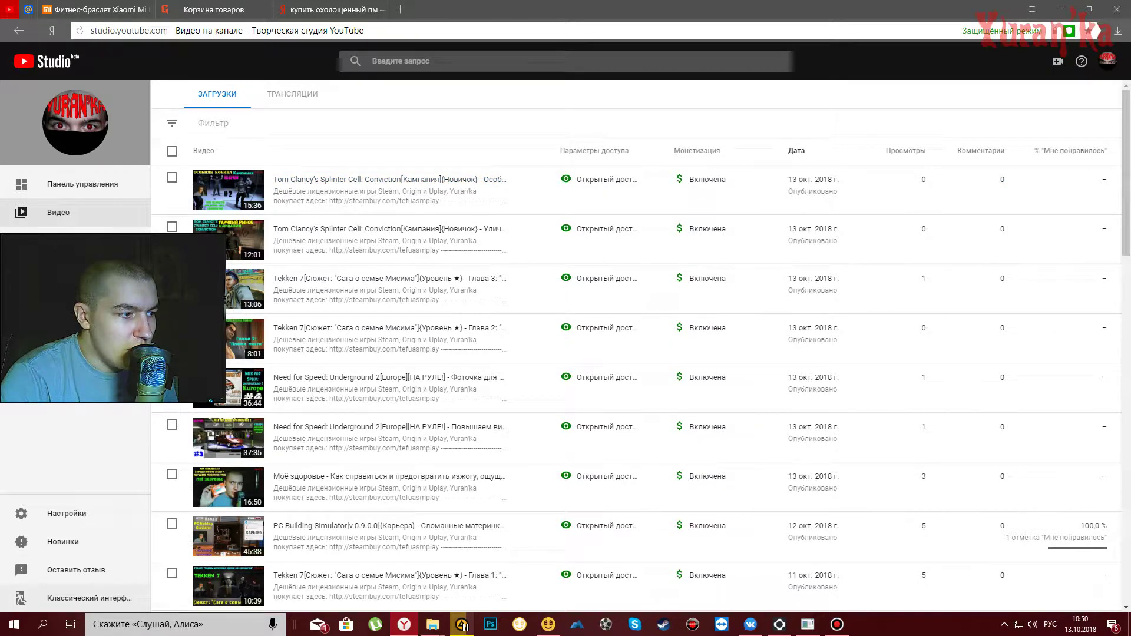
Switch to the classic Creator Studio, submitting "В новом интерфейсе нет некоторых нужных мне функций" as the reason.
click(77, 598)
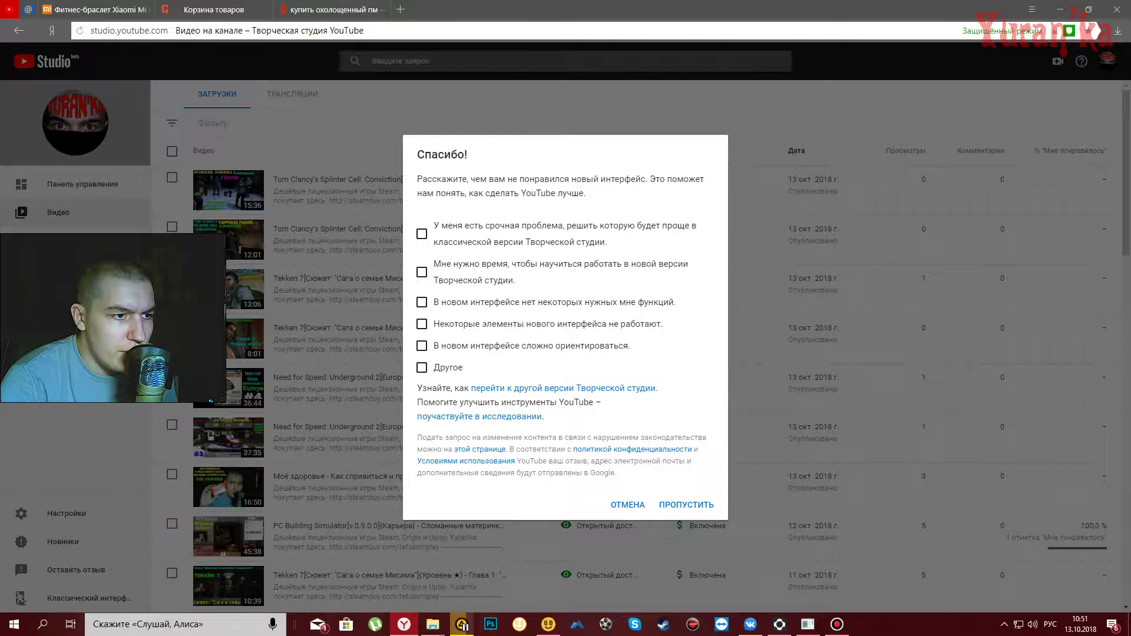
click(422, 302)
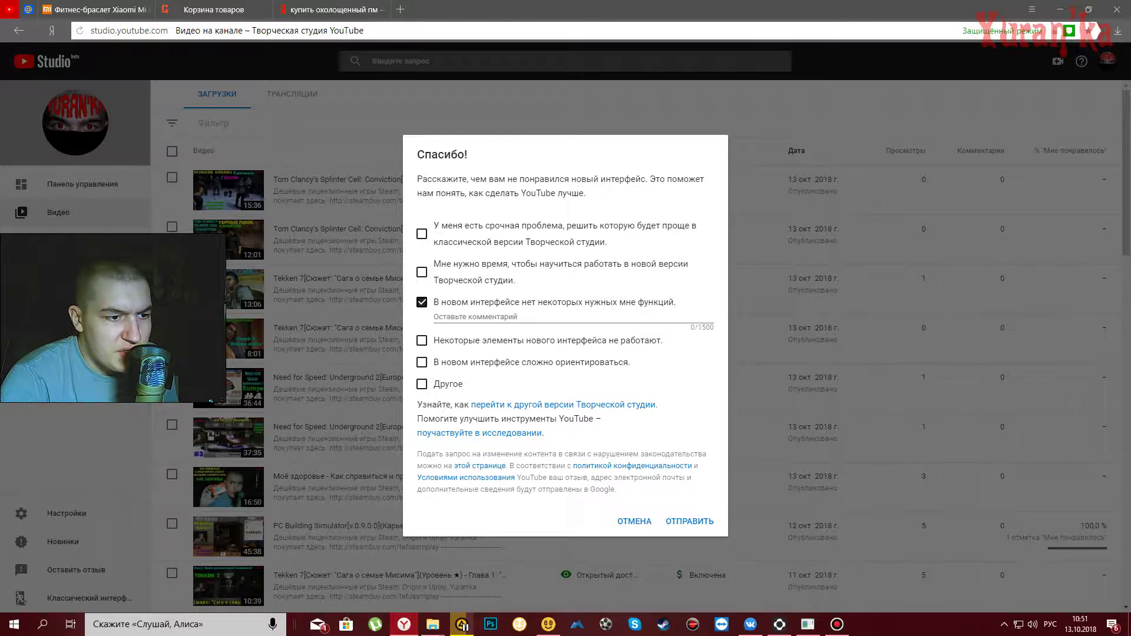
click(422, 302)
click(422, 303)
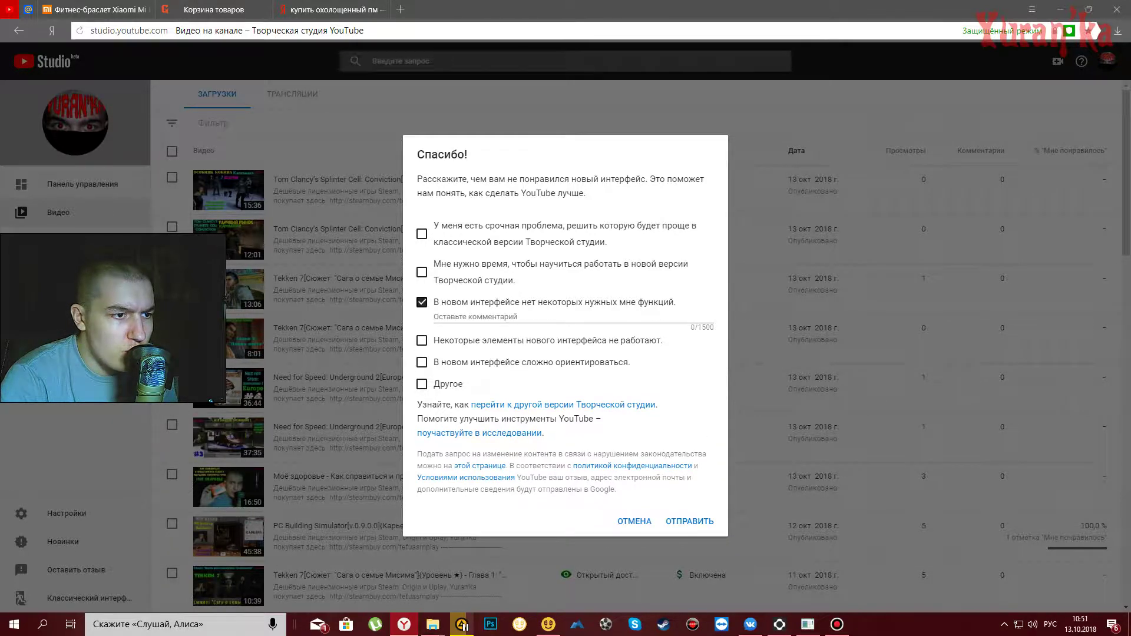
click(689, 521)
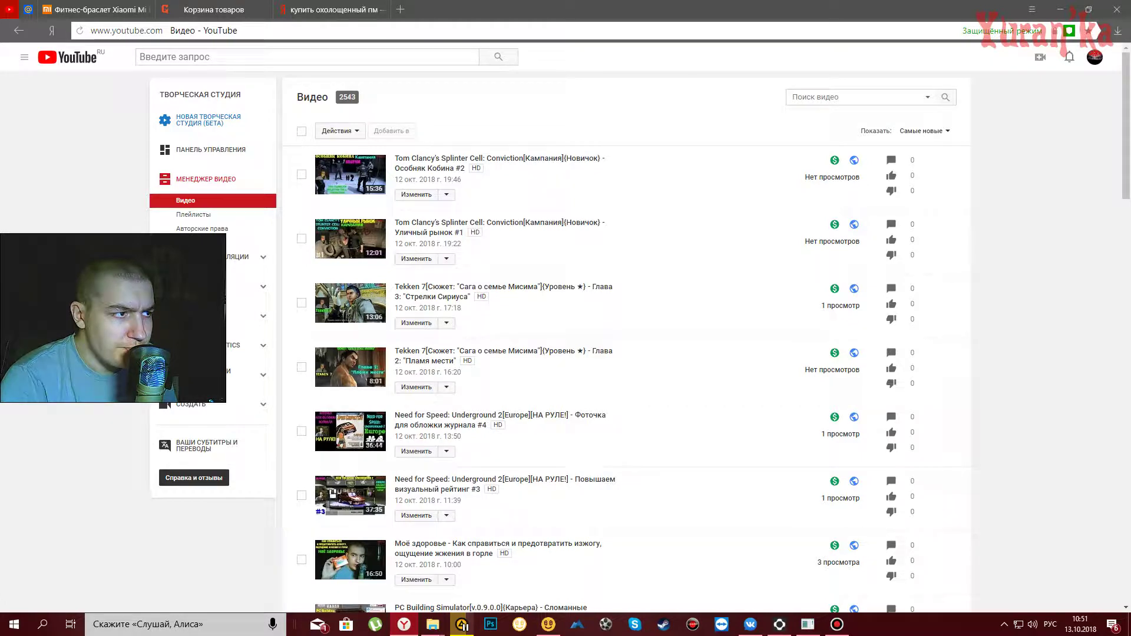
Open the information and settings of the "Особняк Кобина #2" video and examine its monetization ad formats and ad breaks.
click(447, 194)
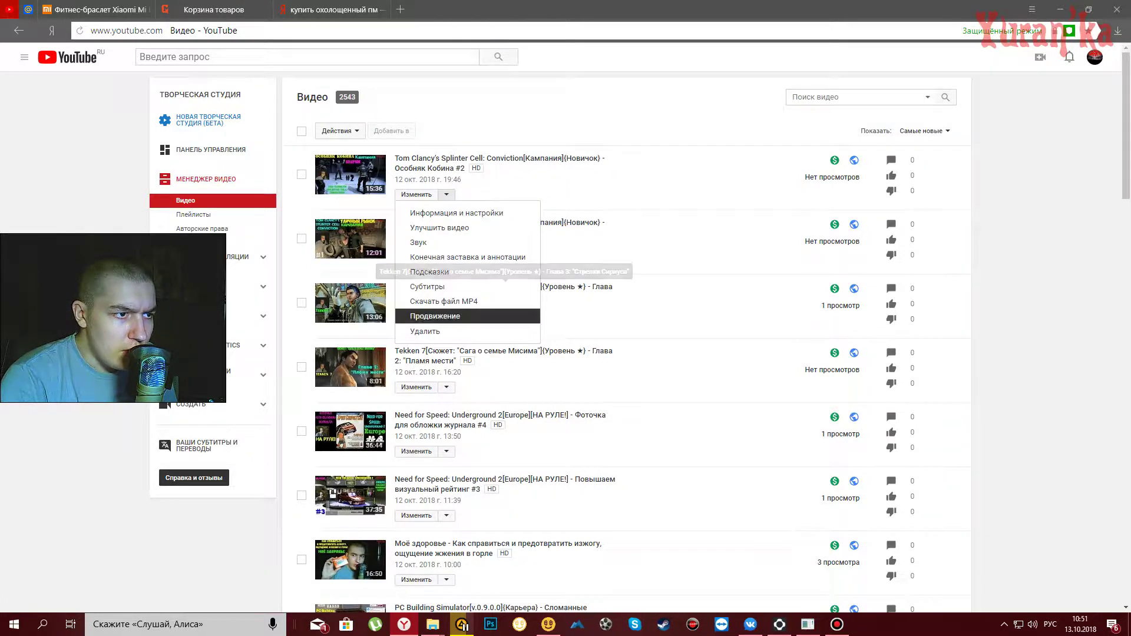
click(457, 213)
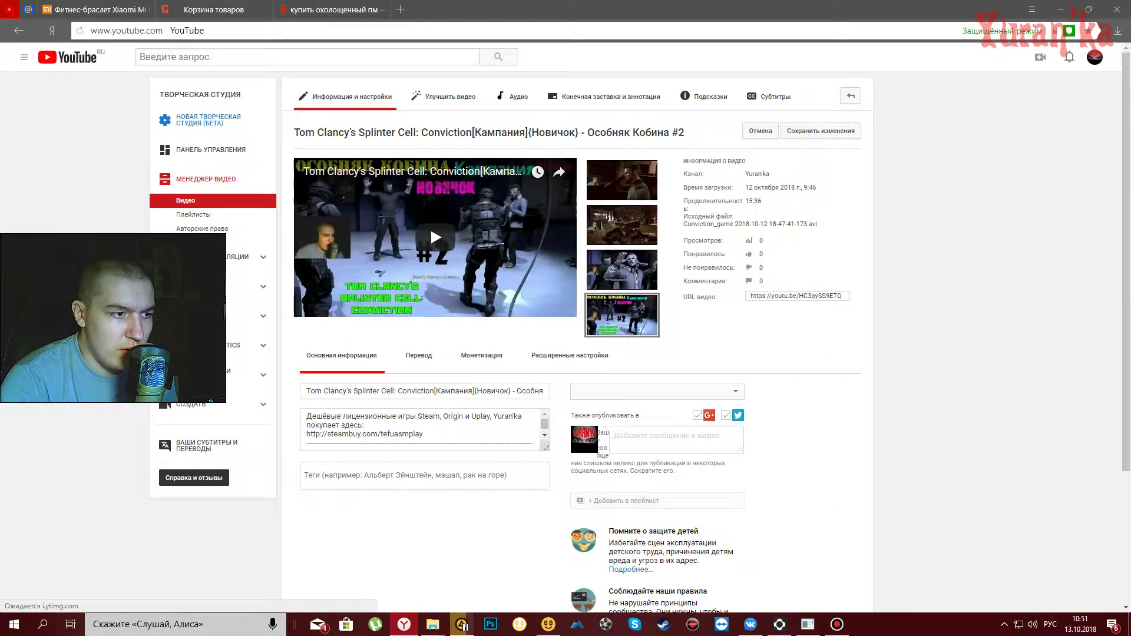
scroll(673, 342, down, 3)
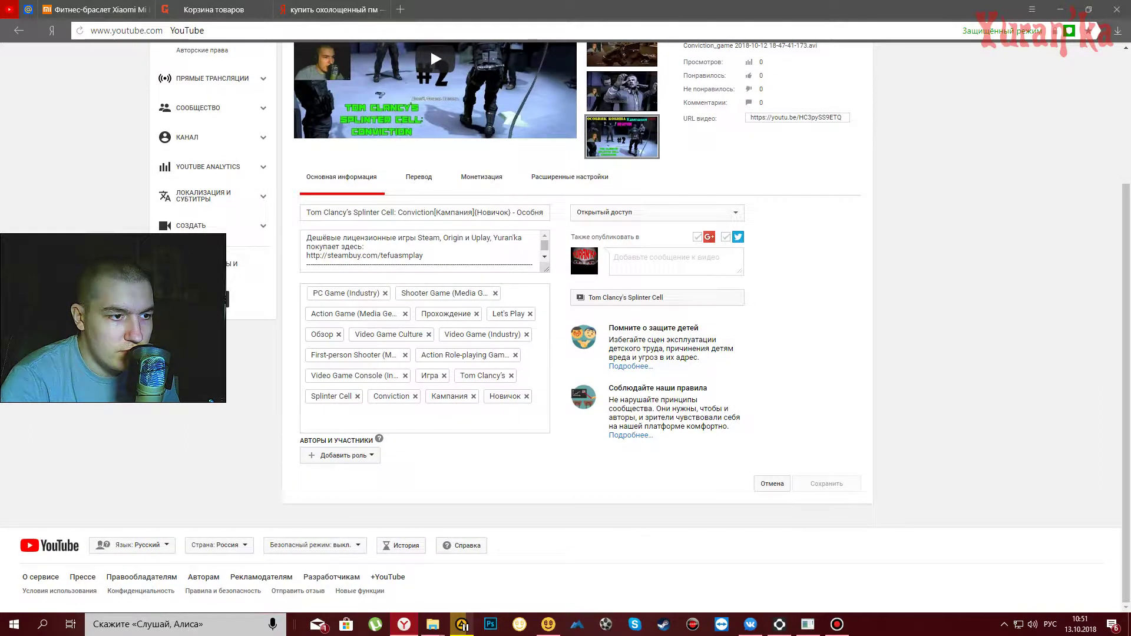
click(481, 177)
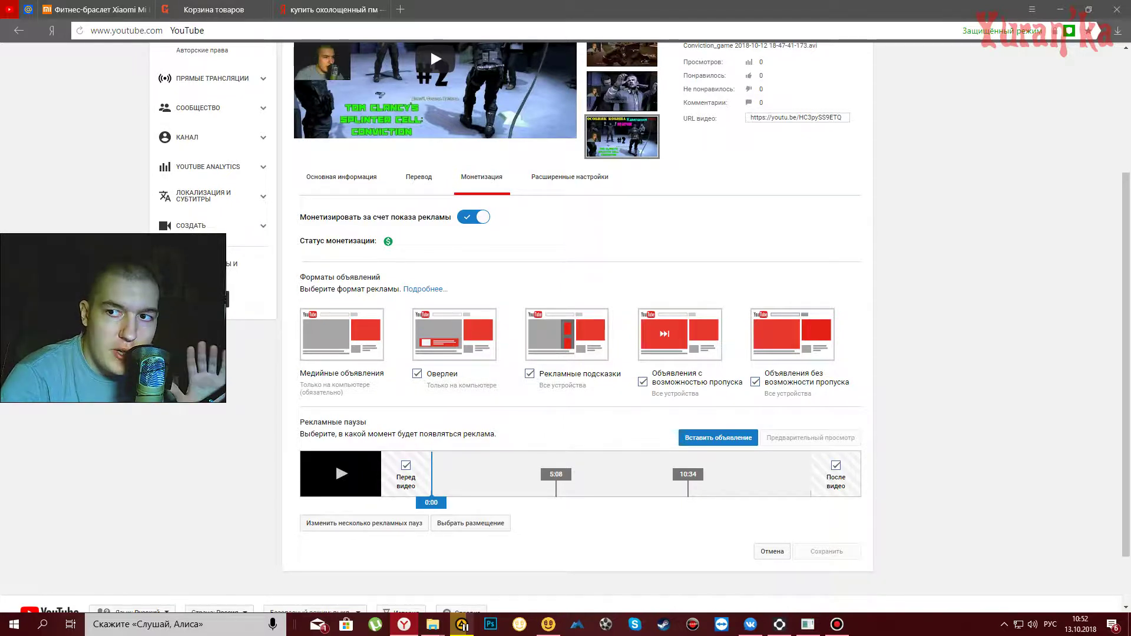
scroll(430, 227, up, 3)
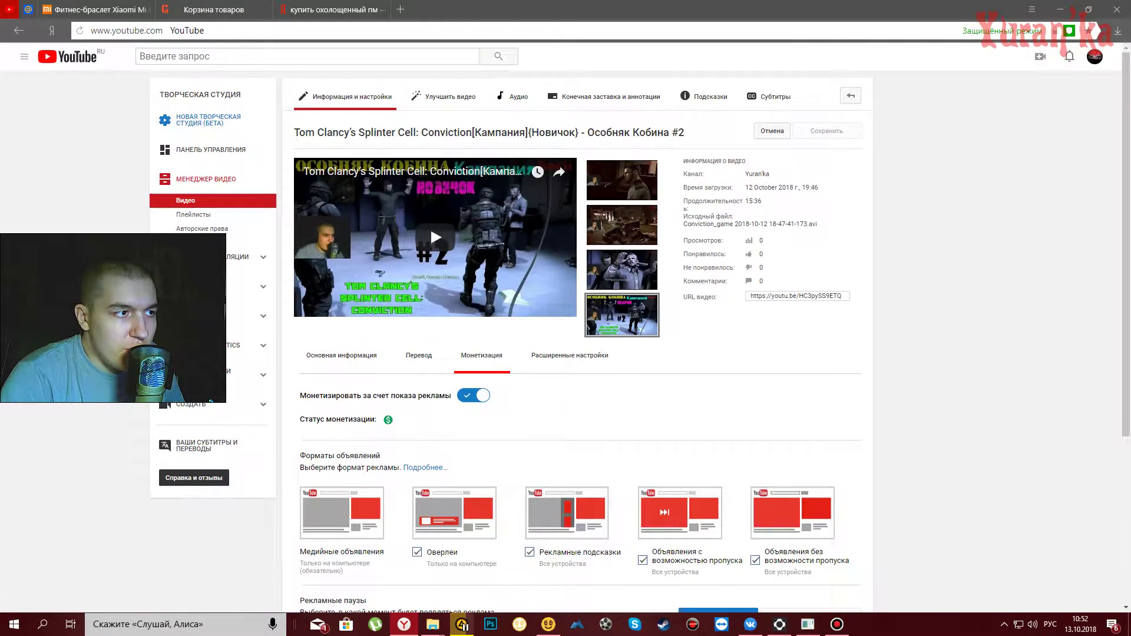
scroll(430, 226, down, 1)
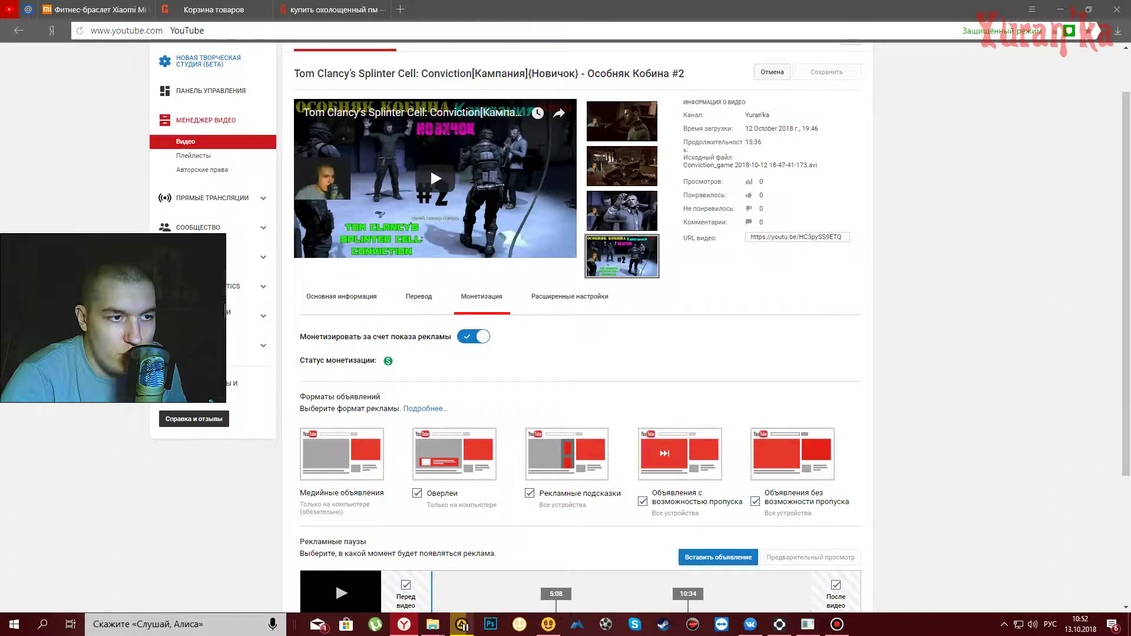
scroll(430, 168, down, 3)
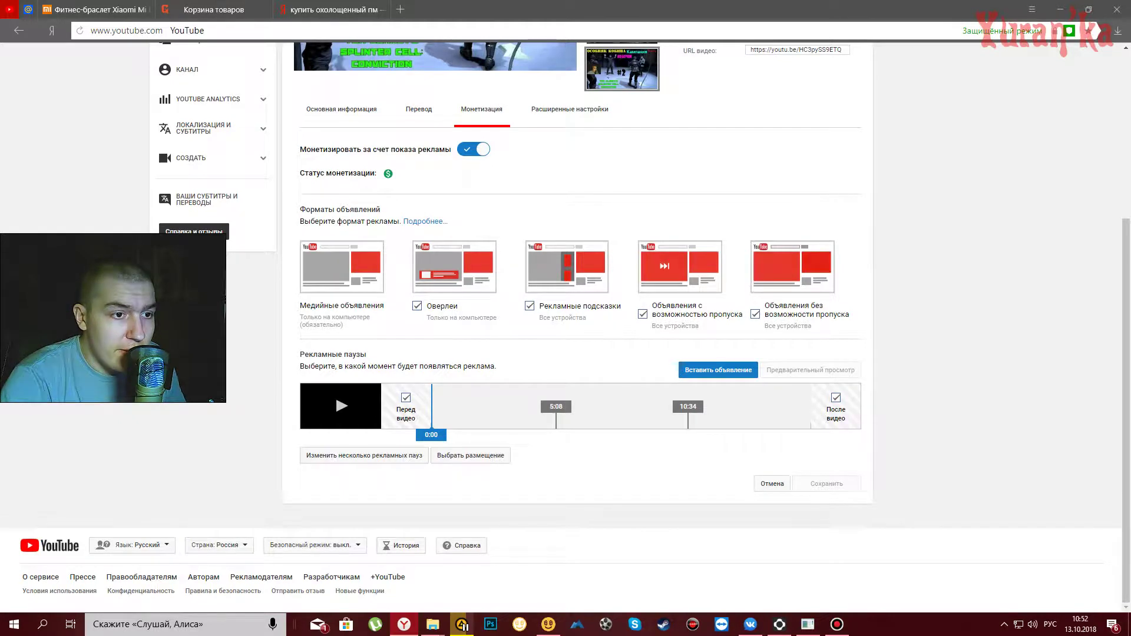
scroll(566, 325, up, 1)
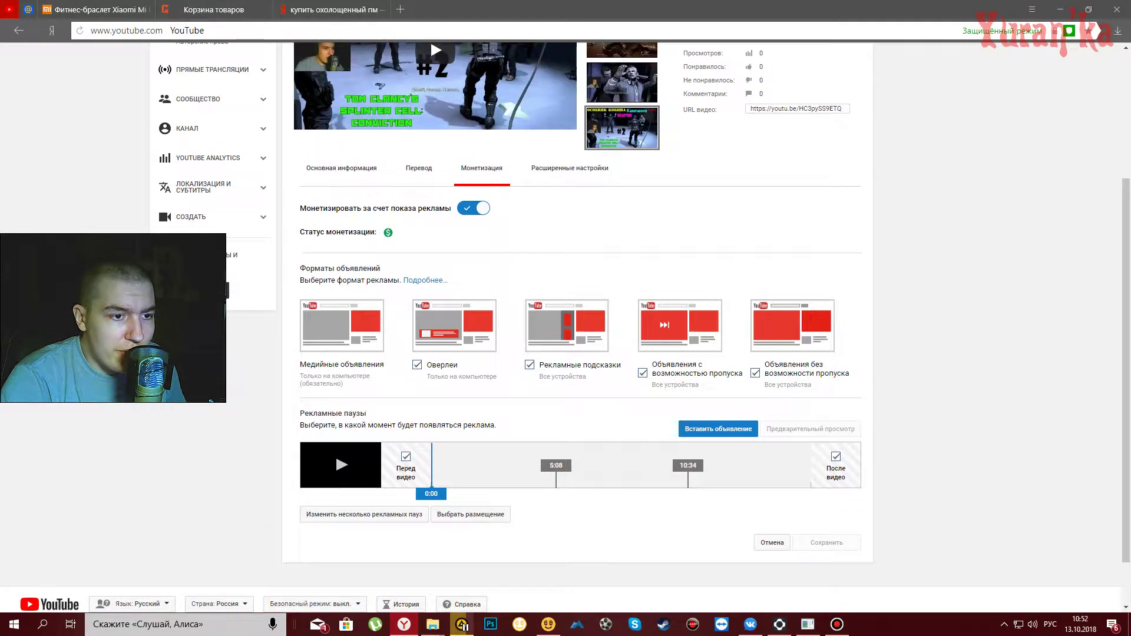
scroll(431, 98, up, 2)
scroll(430, 97, down, 2)
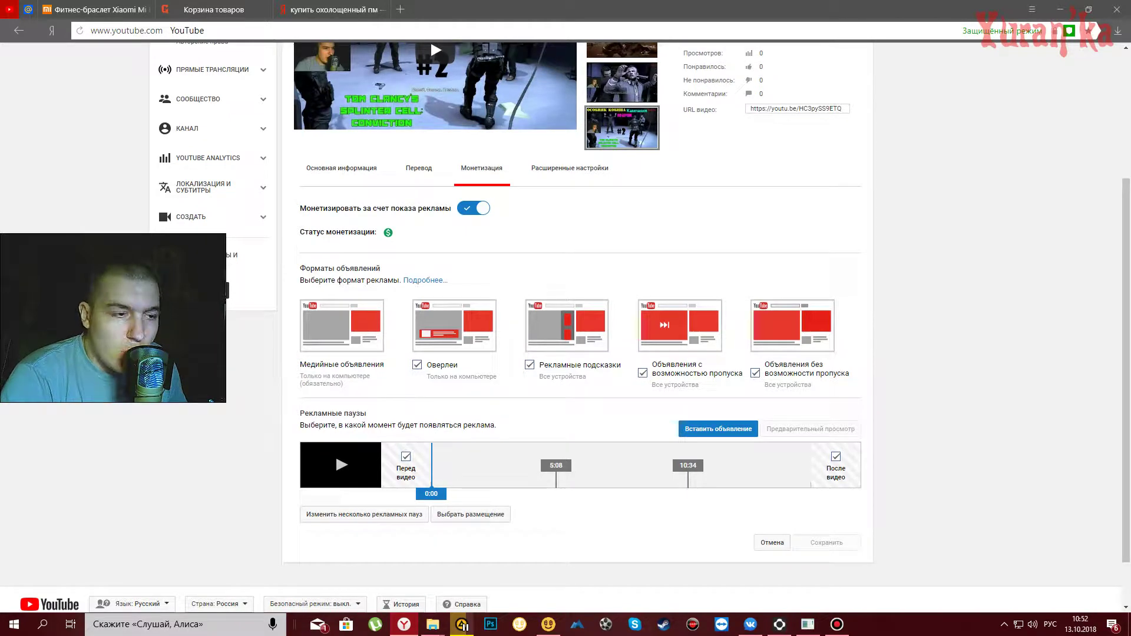
scroll(430, 227, up, 3)
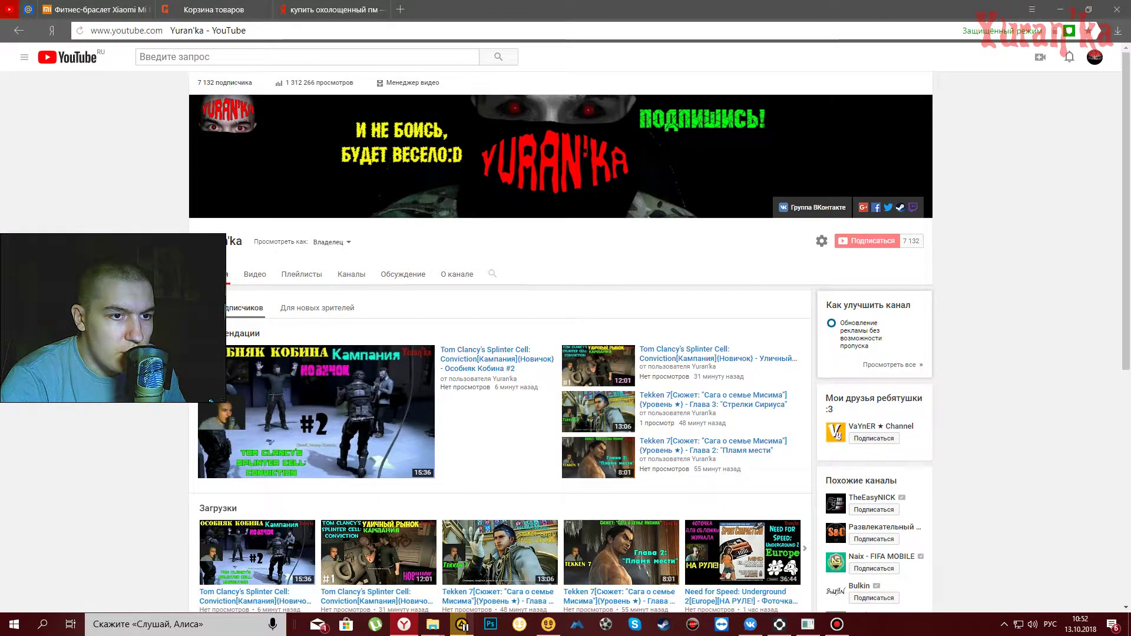
Look over the channel's home page, including the channel improvement suggestion about non-skippable ads and the video sections.
mouse_move(857, 330)
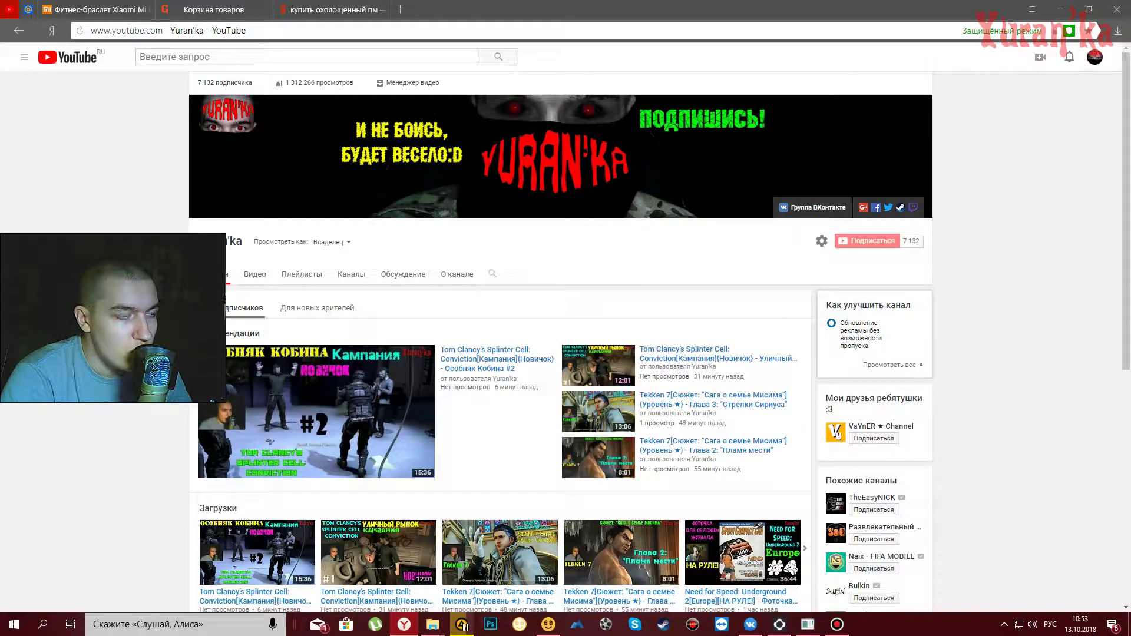
scroll(867, 262, down, 6)
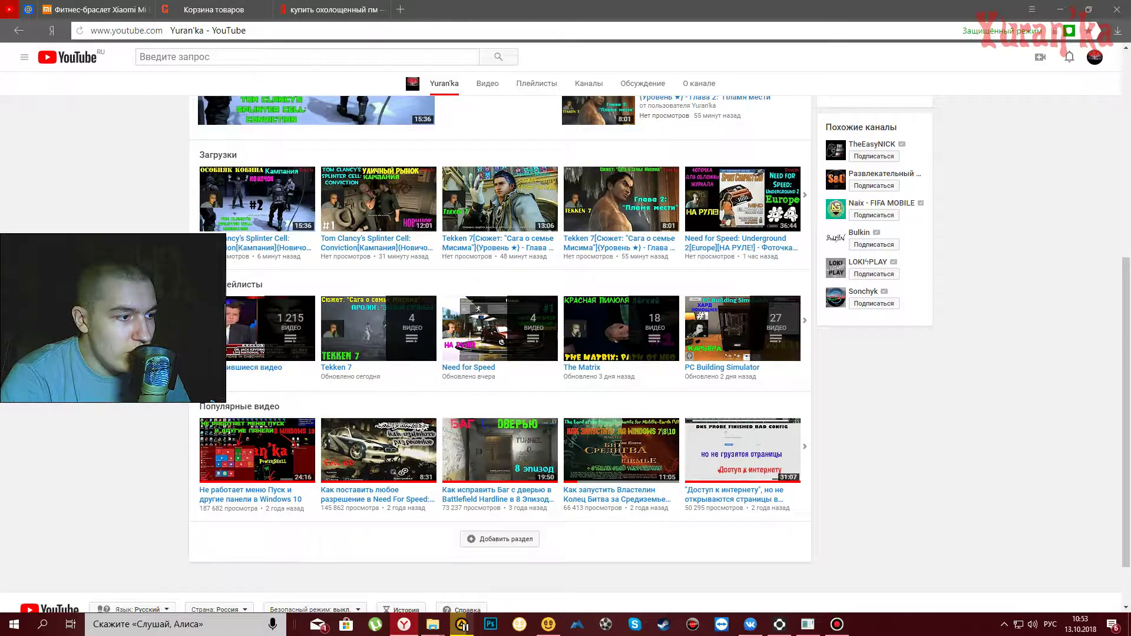
click(444, 83)
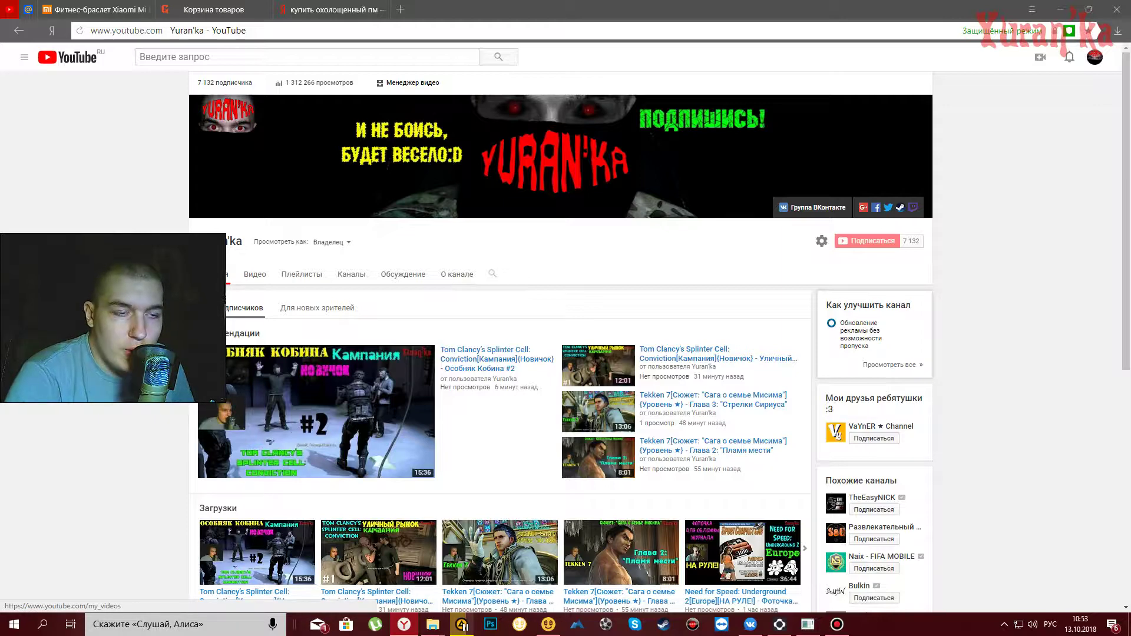
Open the video manager from the channel page and switch it back to the classic interface.
click(412, 82)
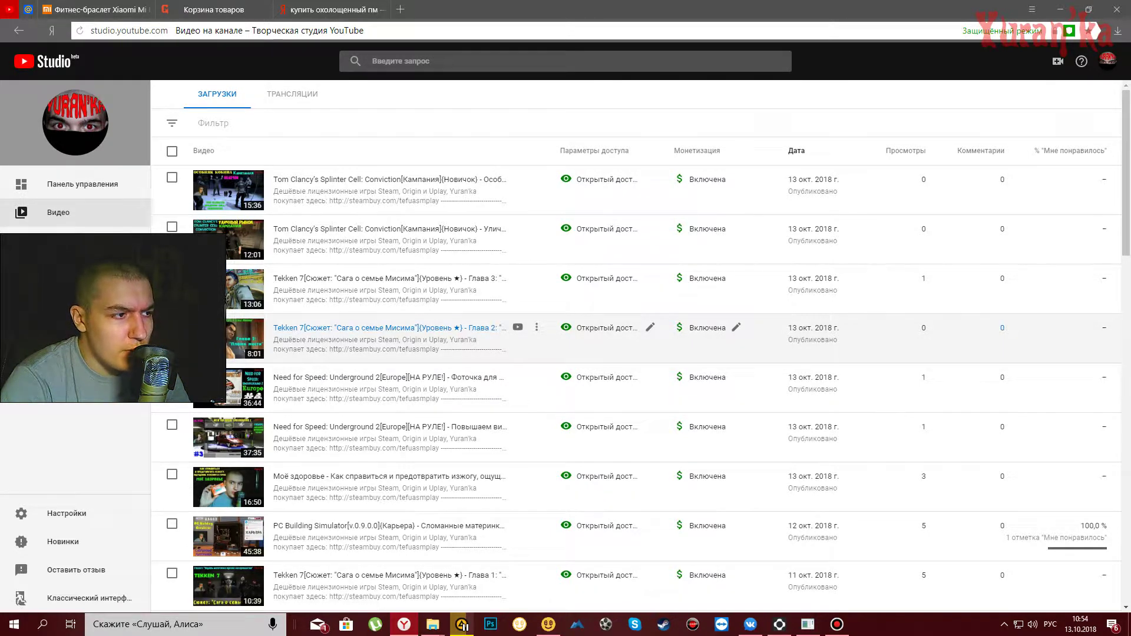
scroll(566, 324, down, 1)
scroll(565, 324, up, 1)
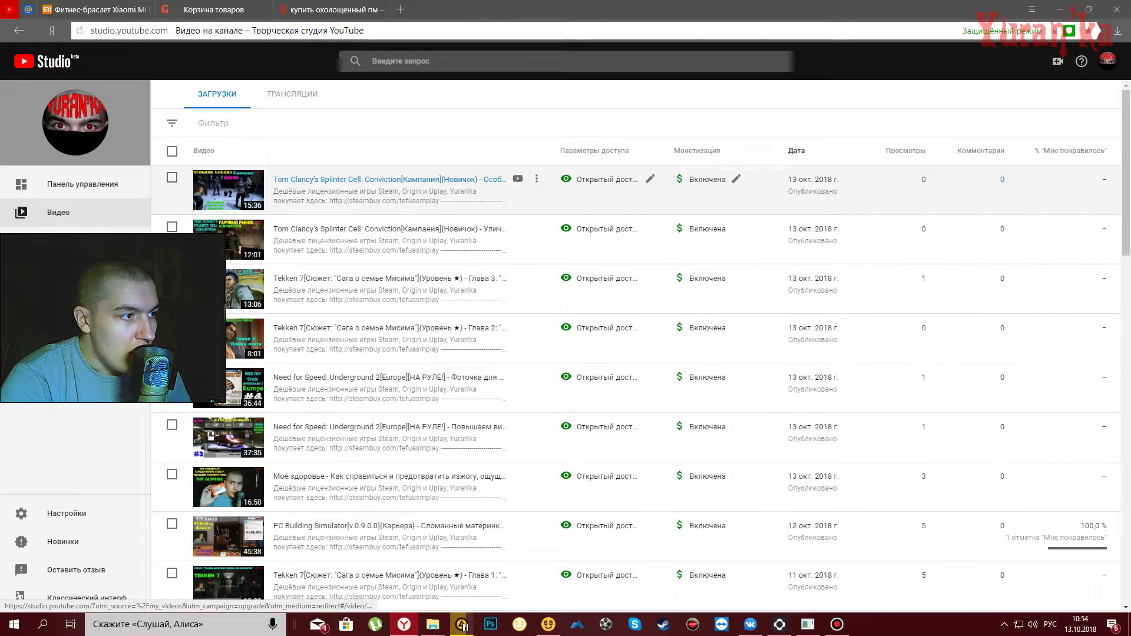
click(89, 598)
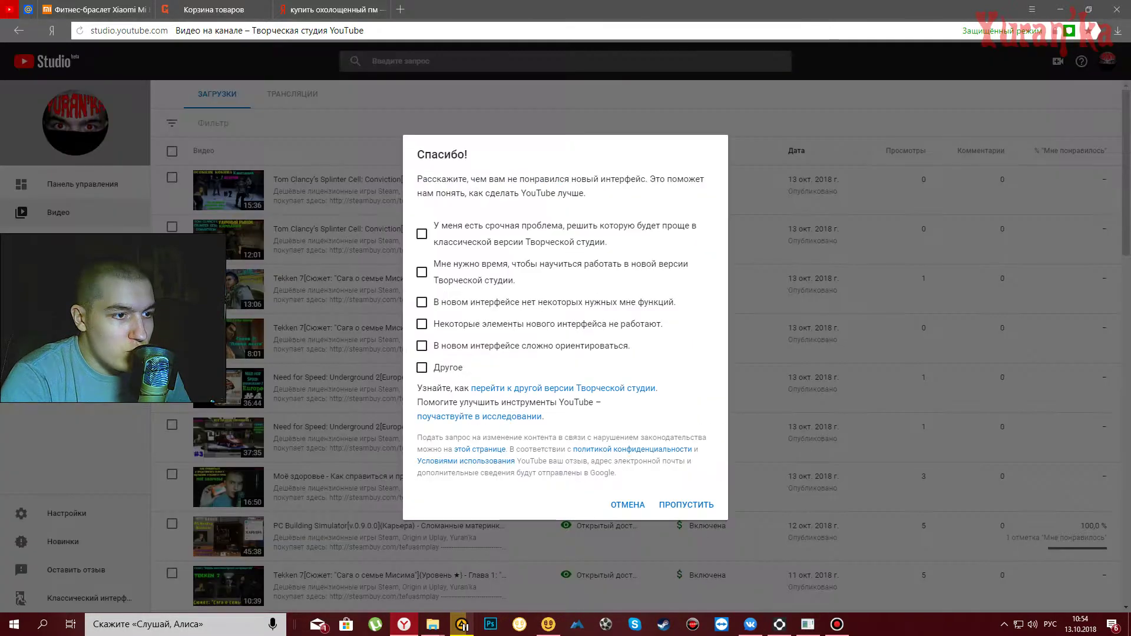
click(681, 573)
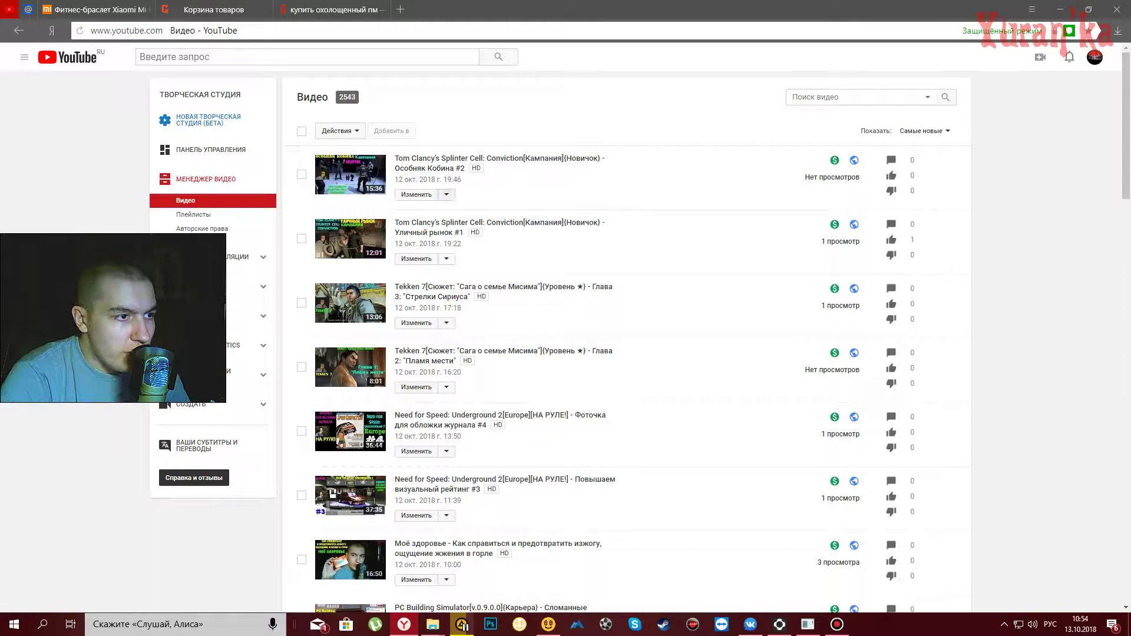
Open the monetization settings of the "Особняк Кобина #2" video and toggle the non-skippable ads format, leaving it enabled.
click(447, 195)
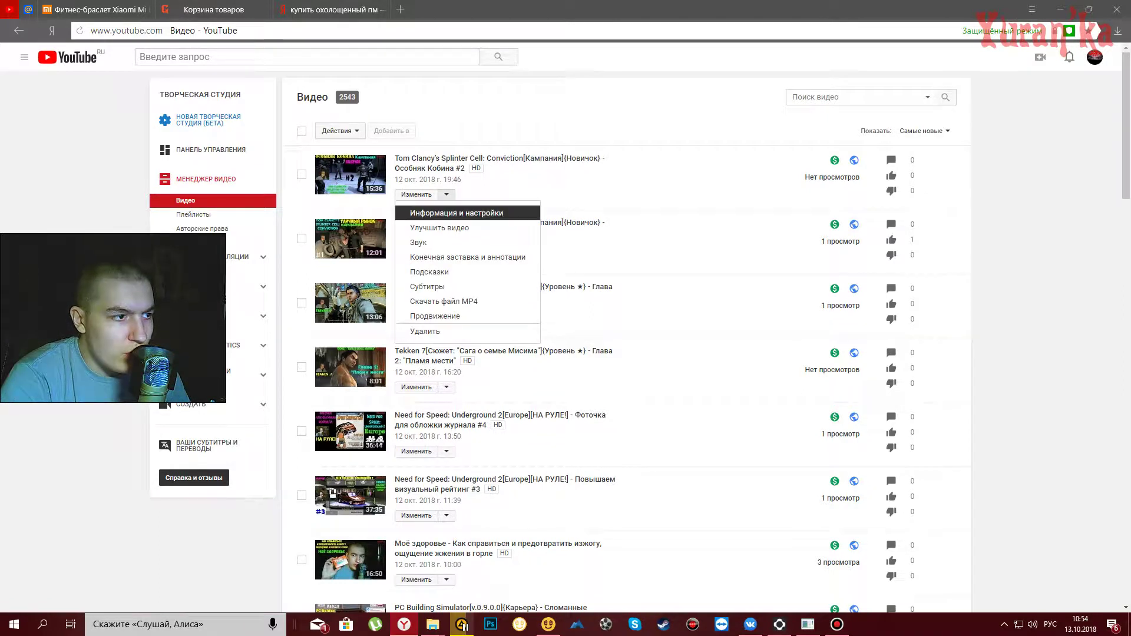
click(453, 213)
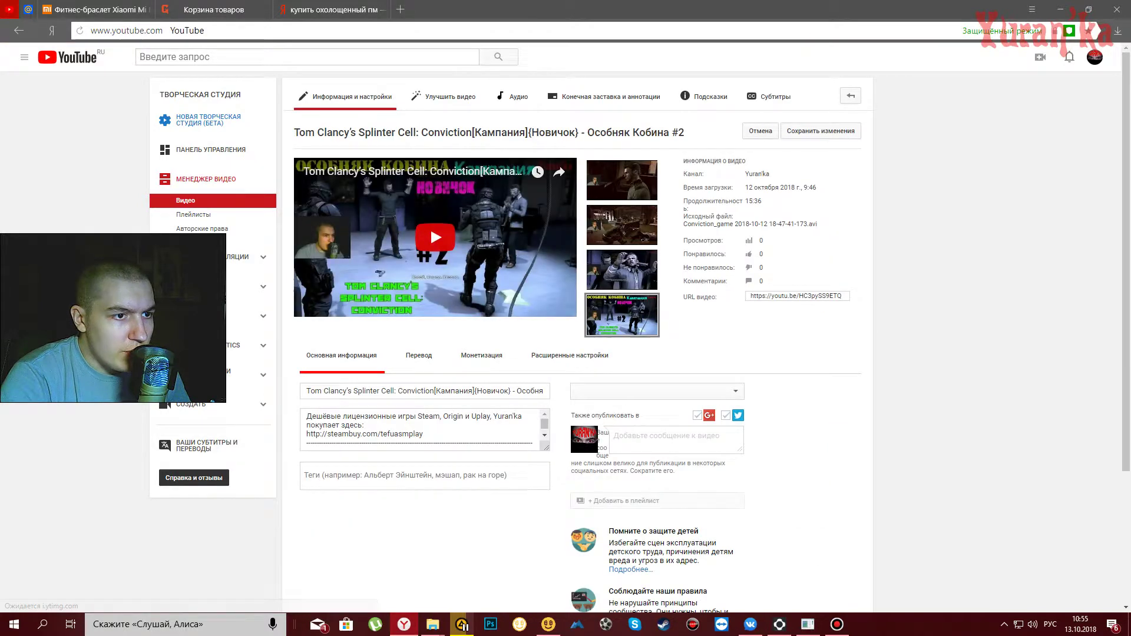
scroll(430, 227, down, 2)
scroll(430, 226, down, 2)
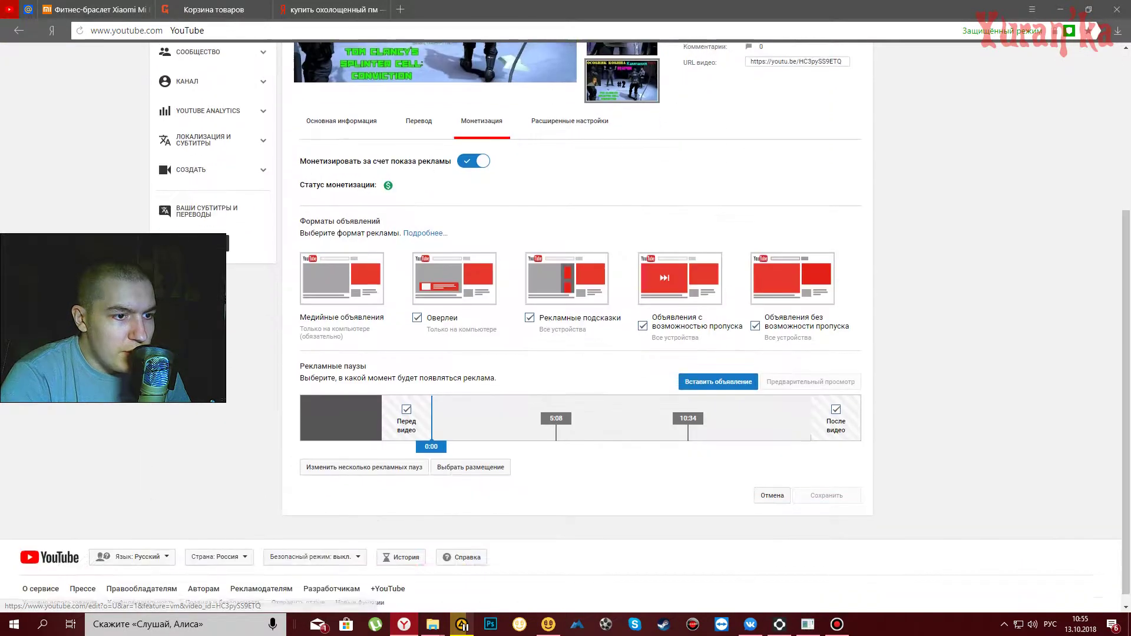
click(755, 325)
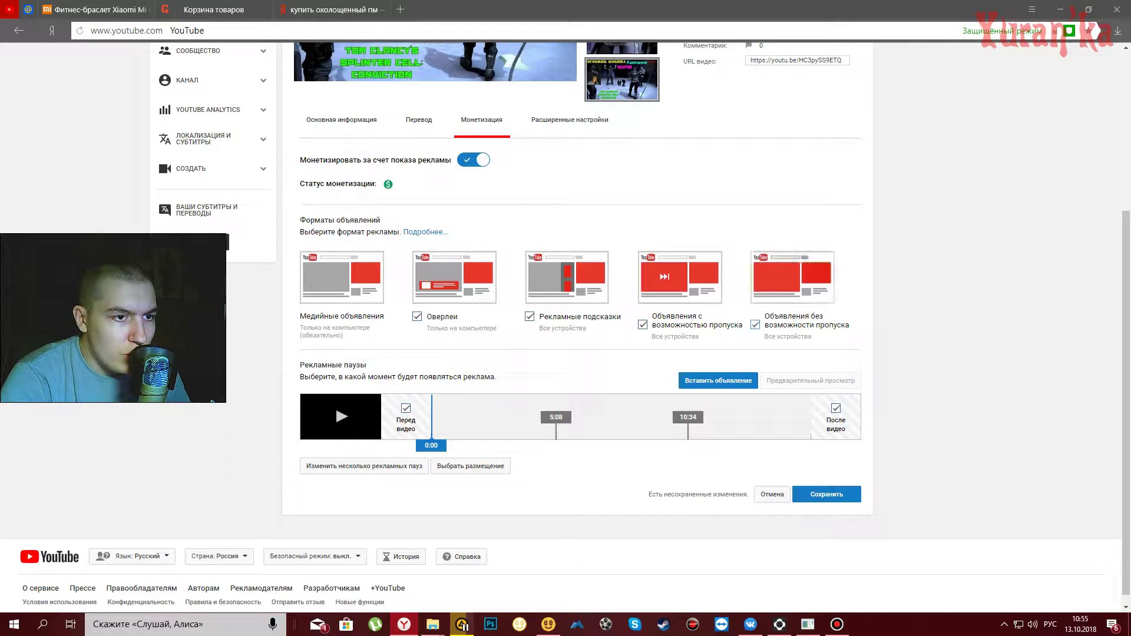
Review the video's monetization page and return to the video list, discarding the unsaved changes.
scroll(577, 318, up, 1)
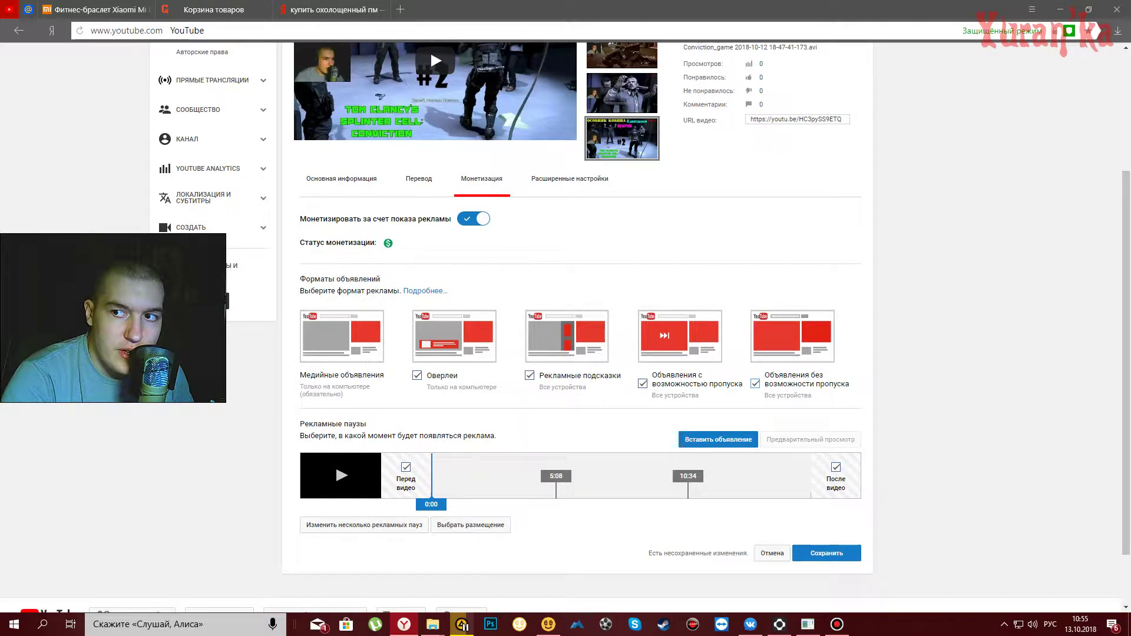
scroll(436, 117, up, 1)
scroll(436, 129, up, 2)
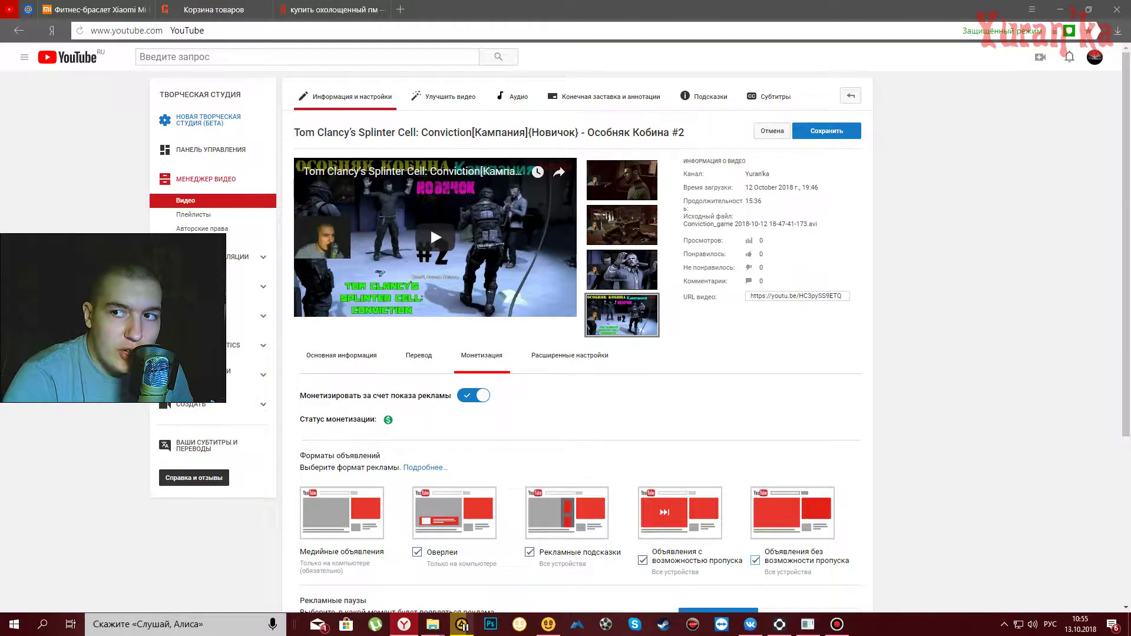
scroll(430, 226, down, 2)
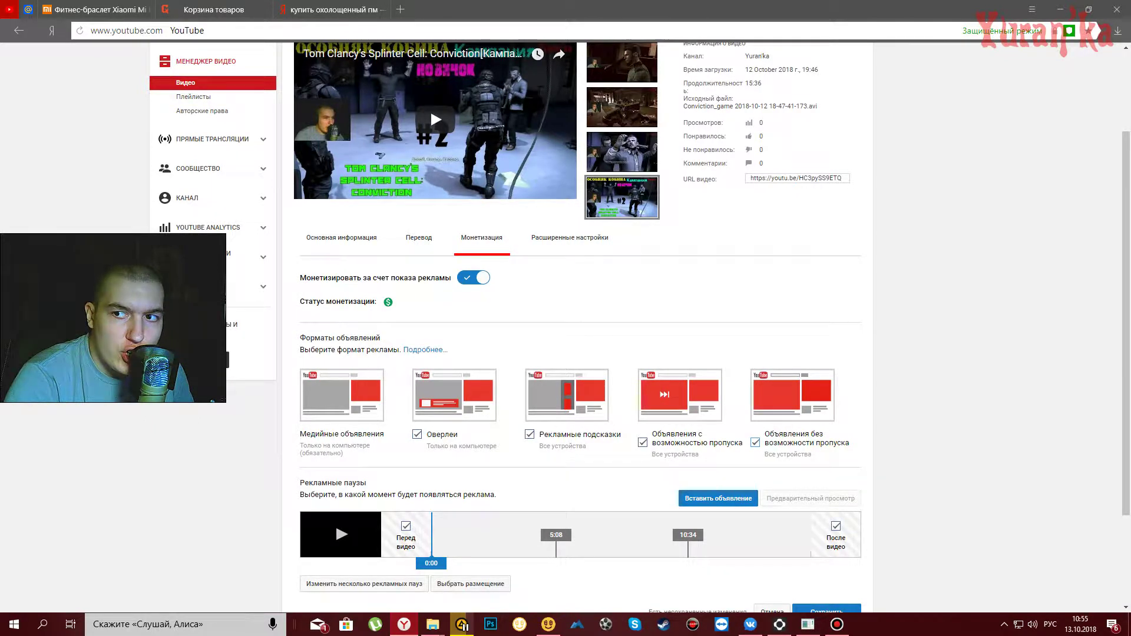
key(alt+Left)
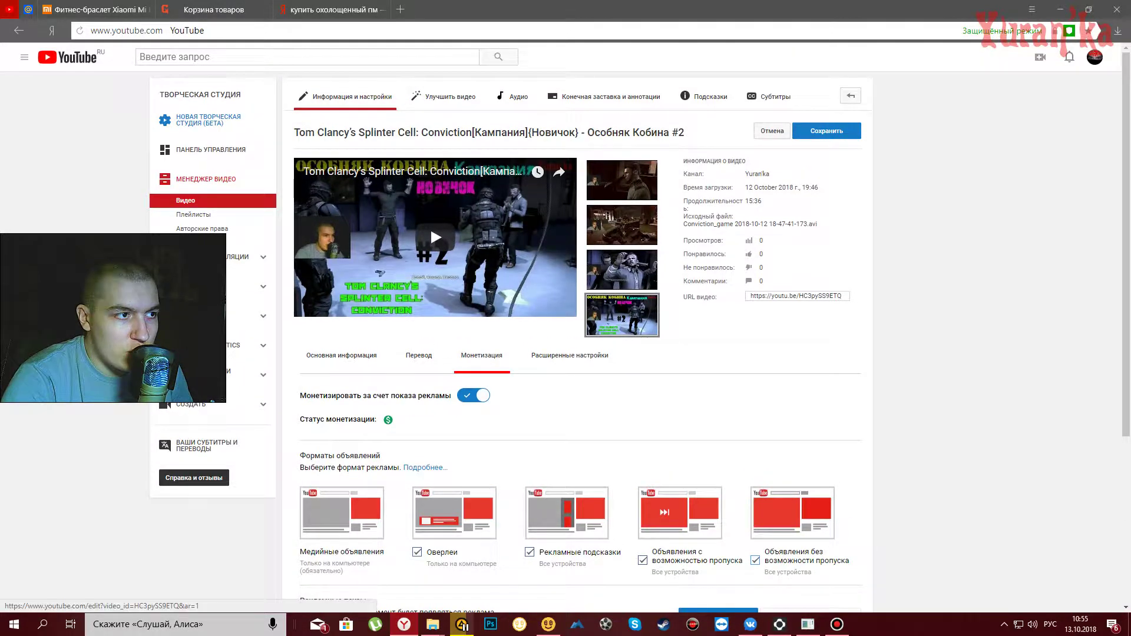
key(Return)
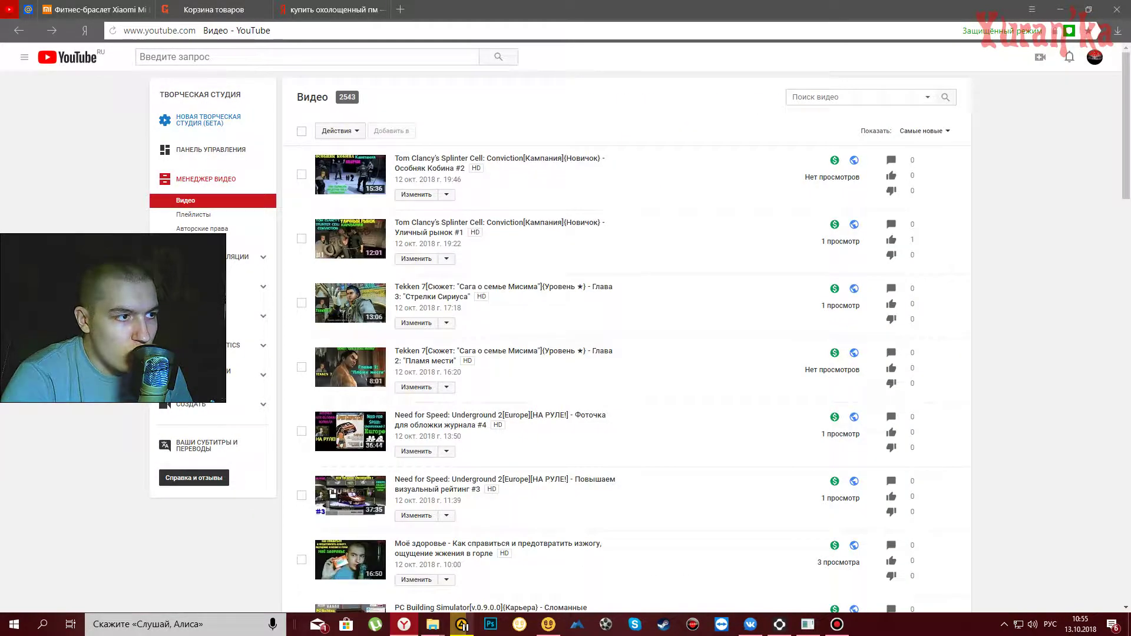
Select all the channel's videos, set up bulk monetization through ads, cancel without submitting, and clear the selection.
click(302, 131)
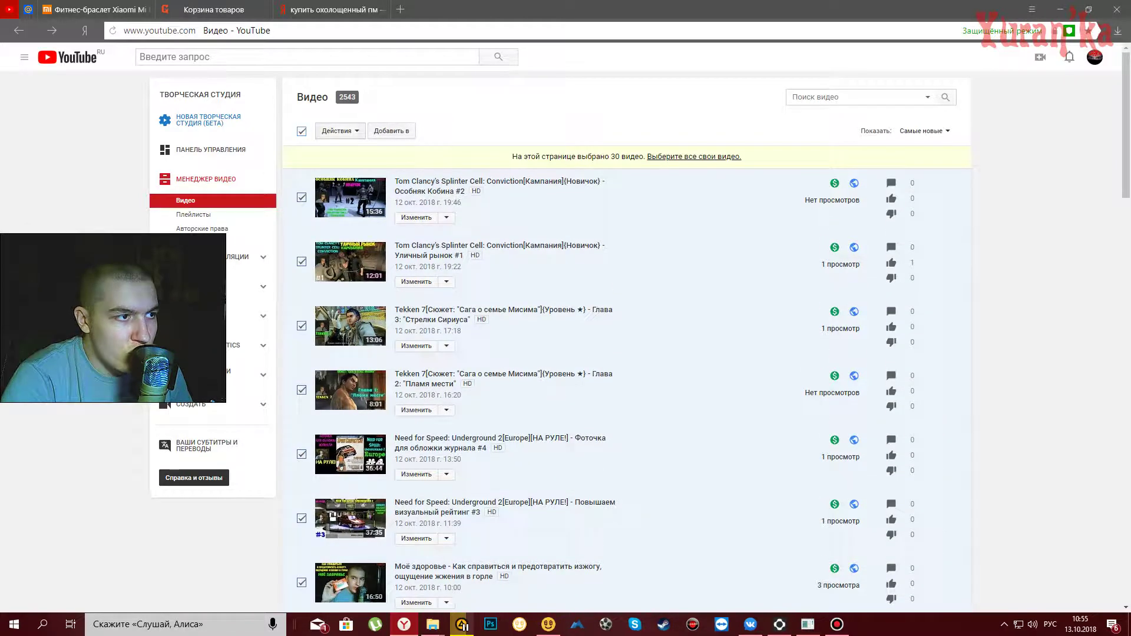
click(340, 131)
click(336, 147)
click(344, 164)
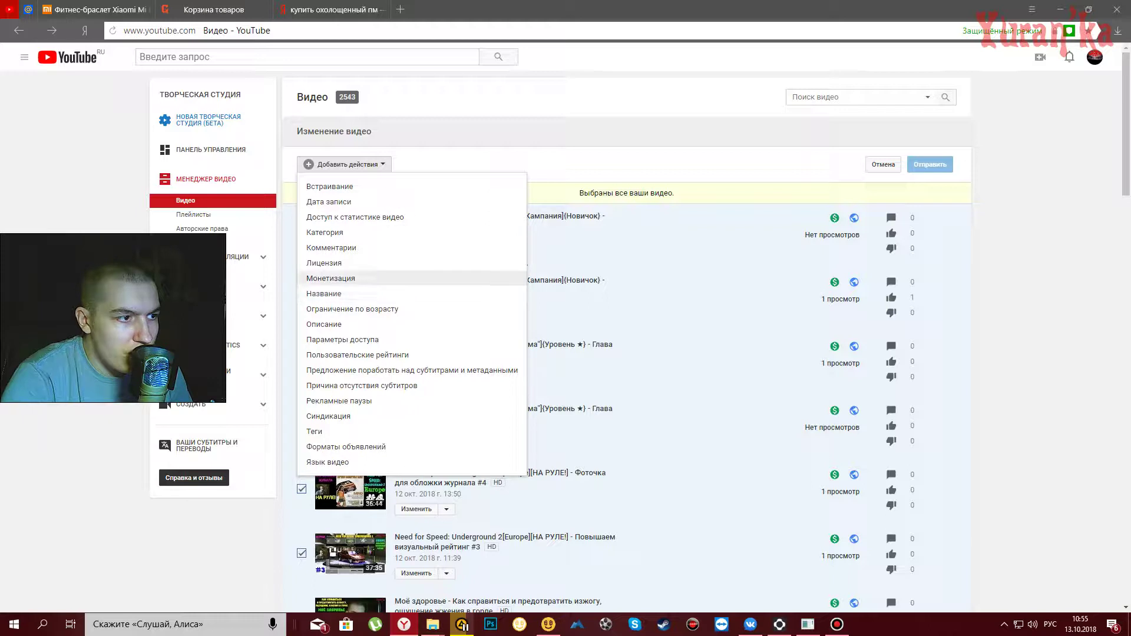
click(330, 278)
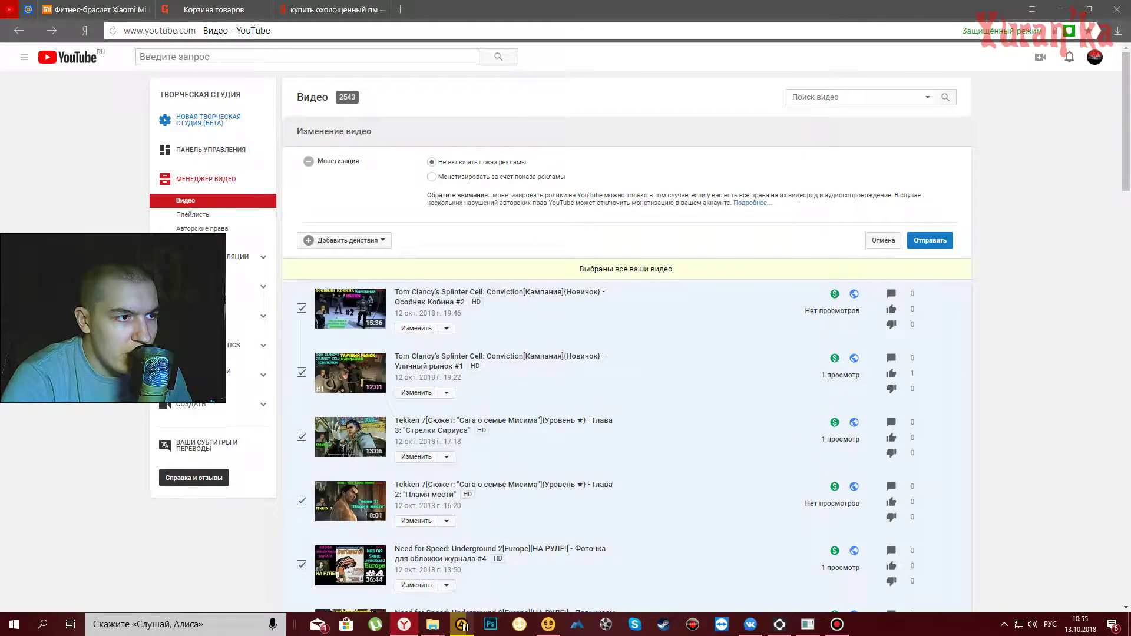
click(431, 177)
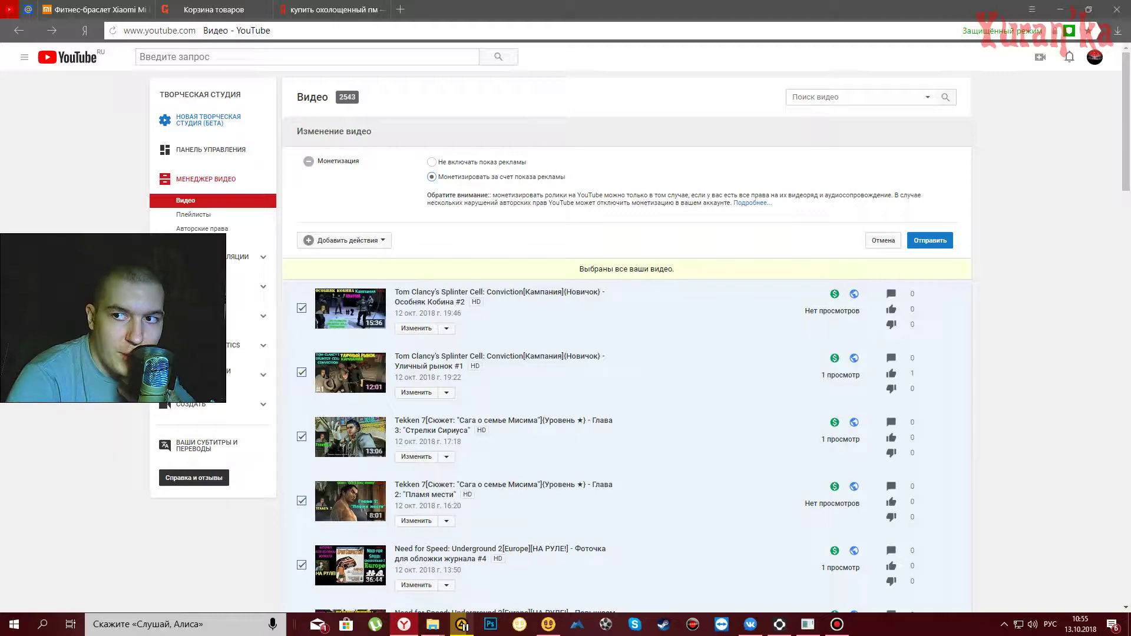
click(884, 239)
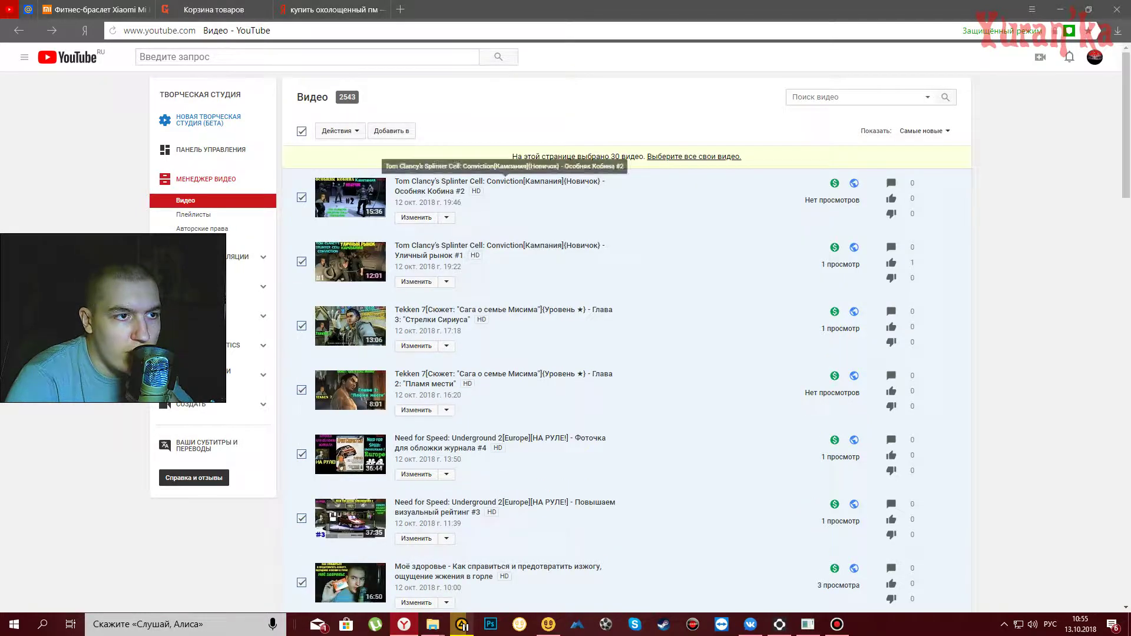
click(302, 131)
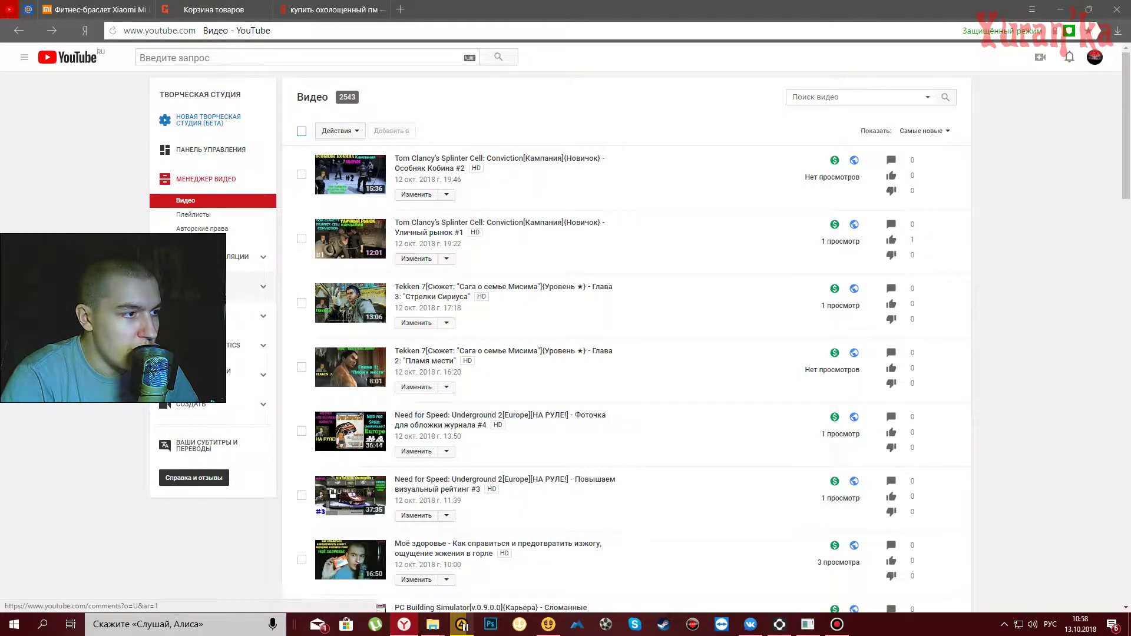
Open the channel's comments and then its status and features page, reviewing the copyright standing, community standing and available features.
click(194, 286)
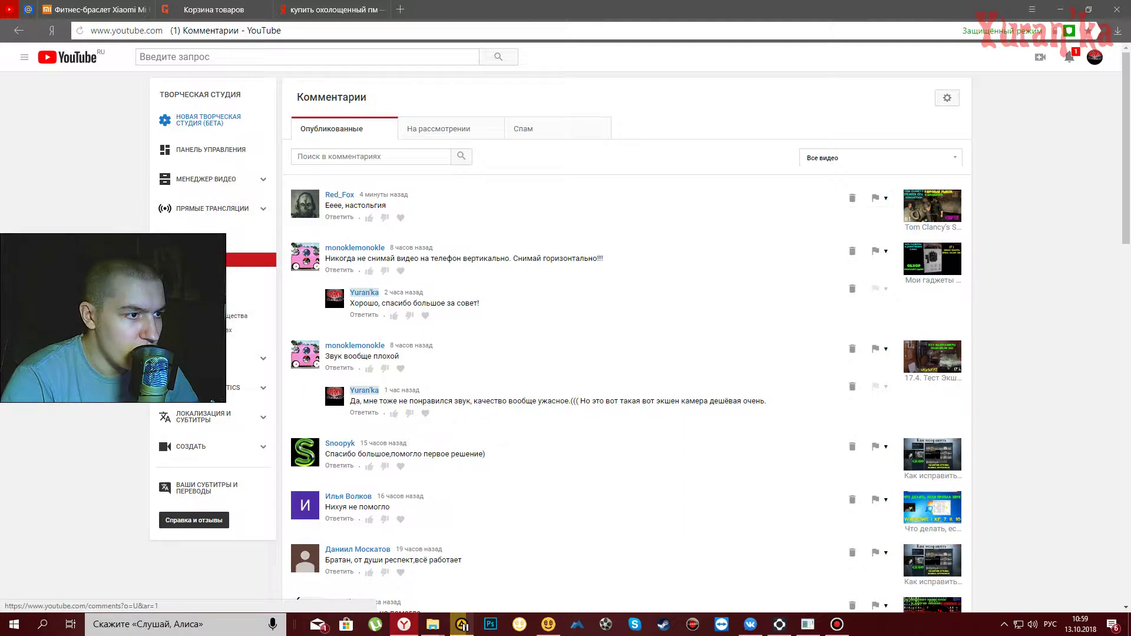
click(195, 358)
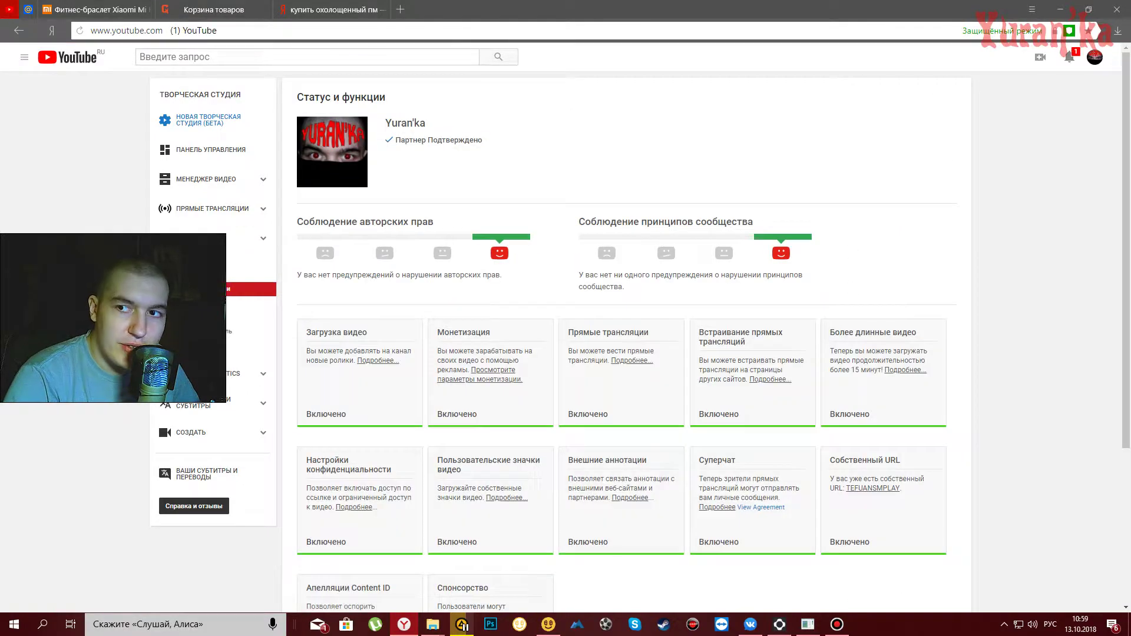
scroll(604, 235, down, 5)
scroll(604, 234, up, 5)
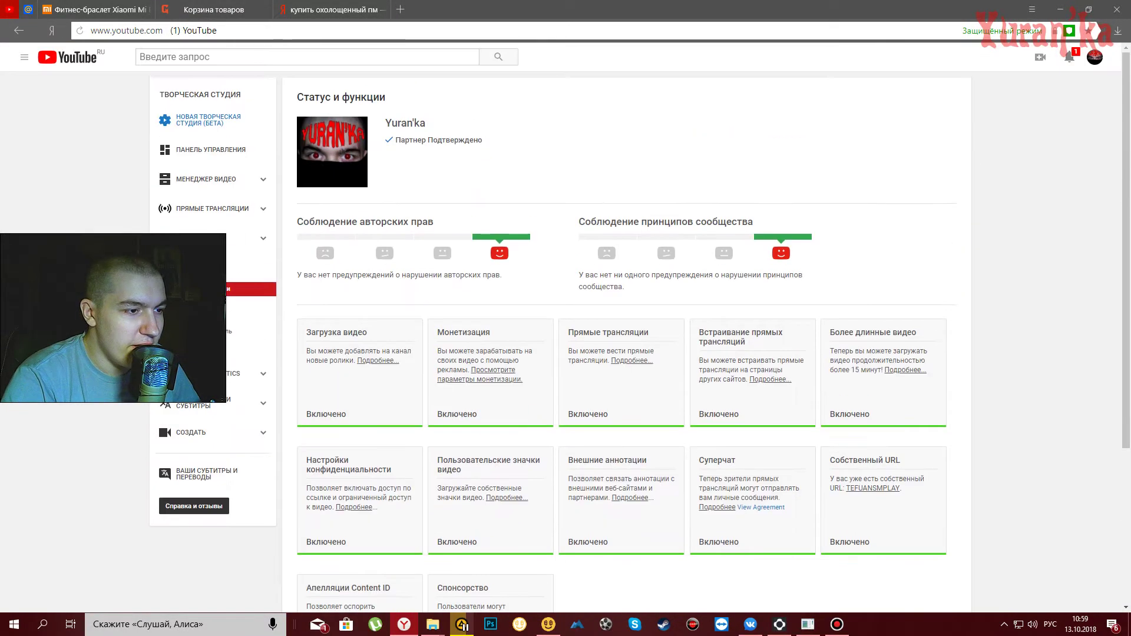
scroll(604, 235, down, 5)
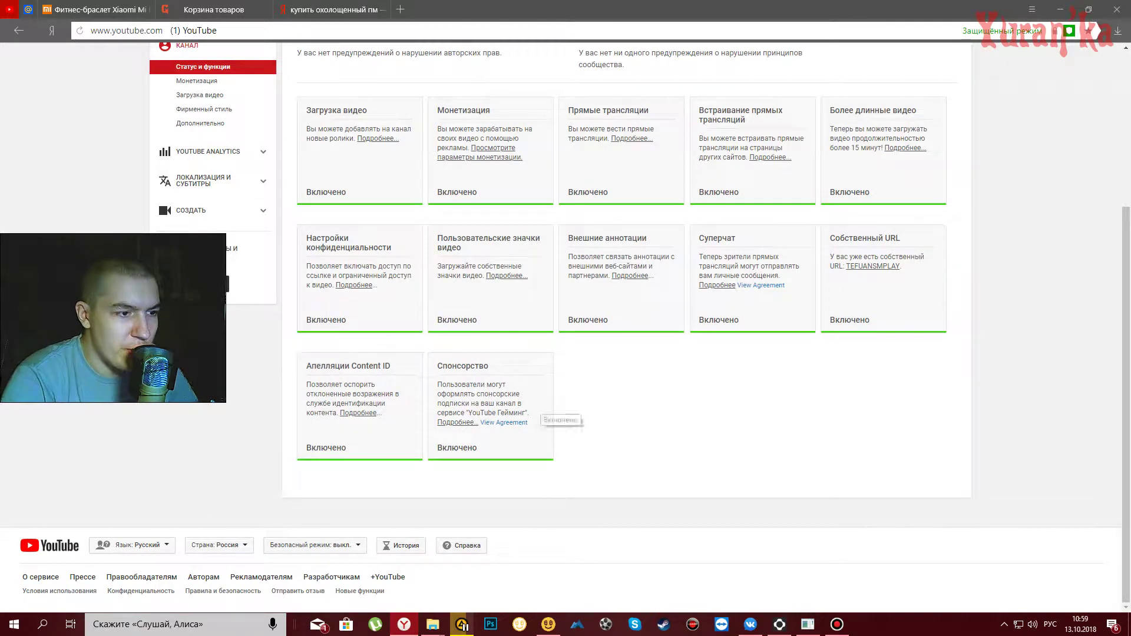
scroll(519, 424, up, 5)
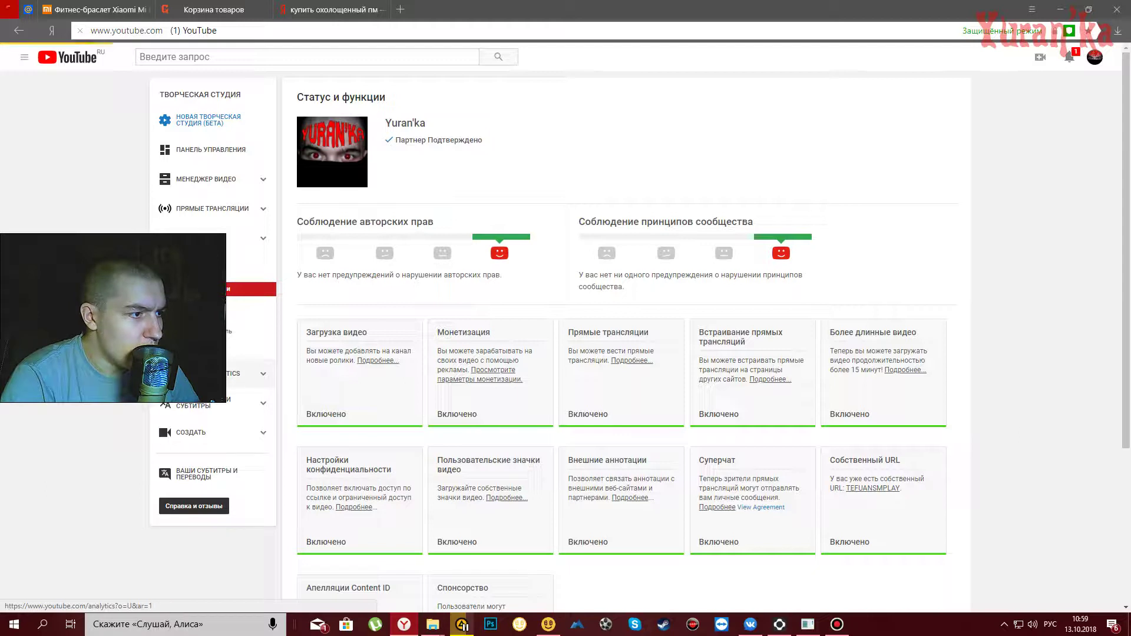
Open the channel's analytics and examine the all-time revenue report, including the daily estimated revenue chart and its peak.
click(236, 373)
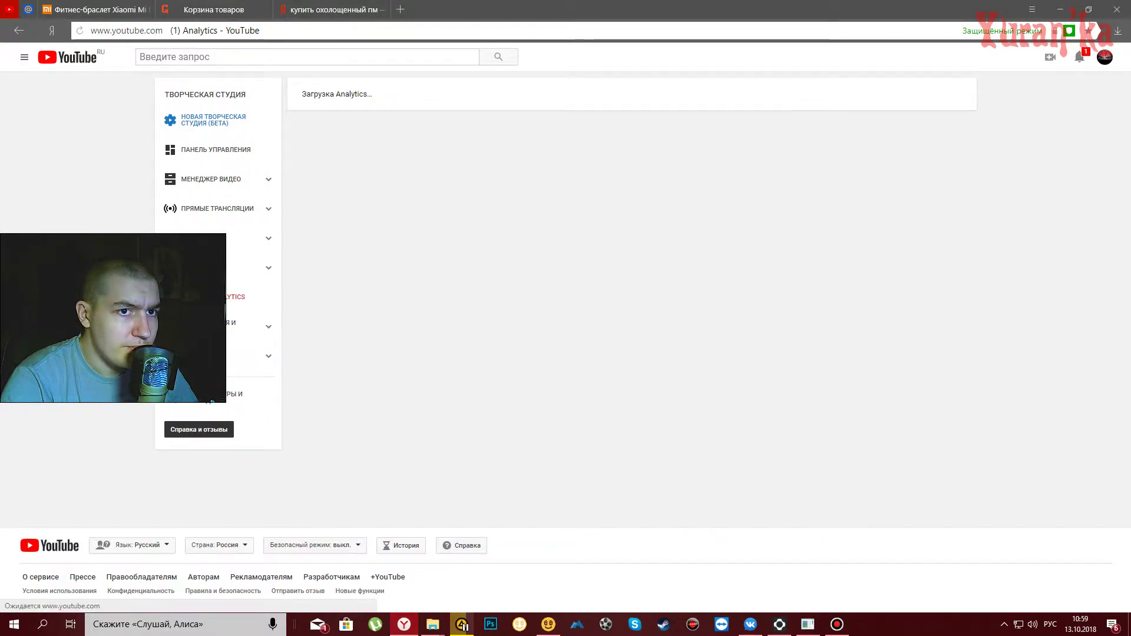
click(1074, 57)
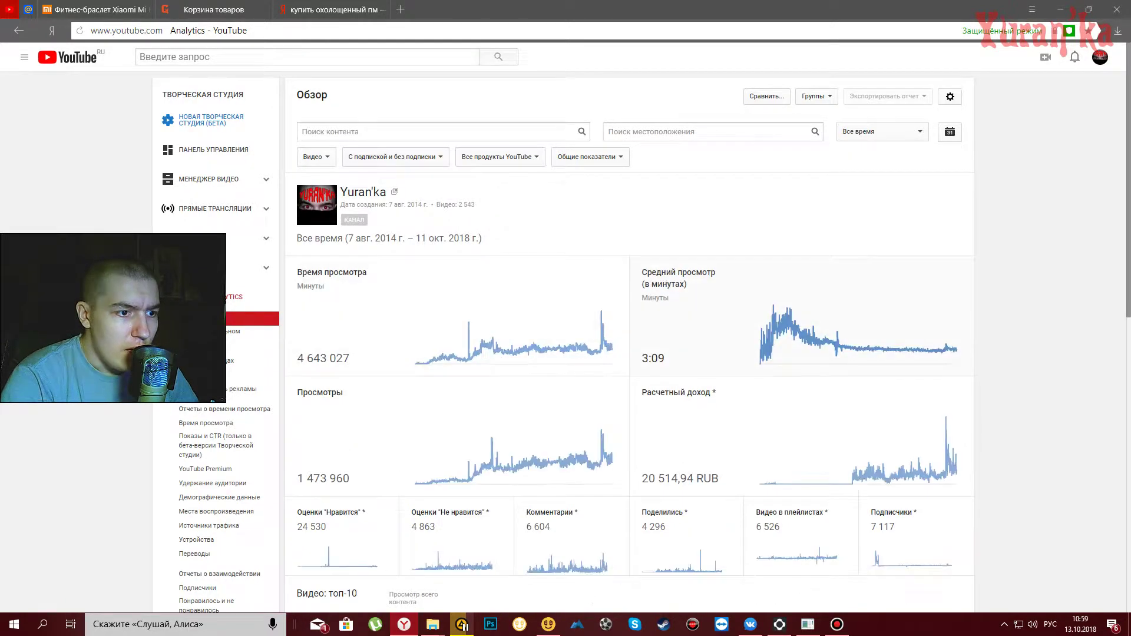
scroll(566, 324, down, 1)
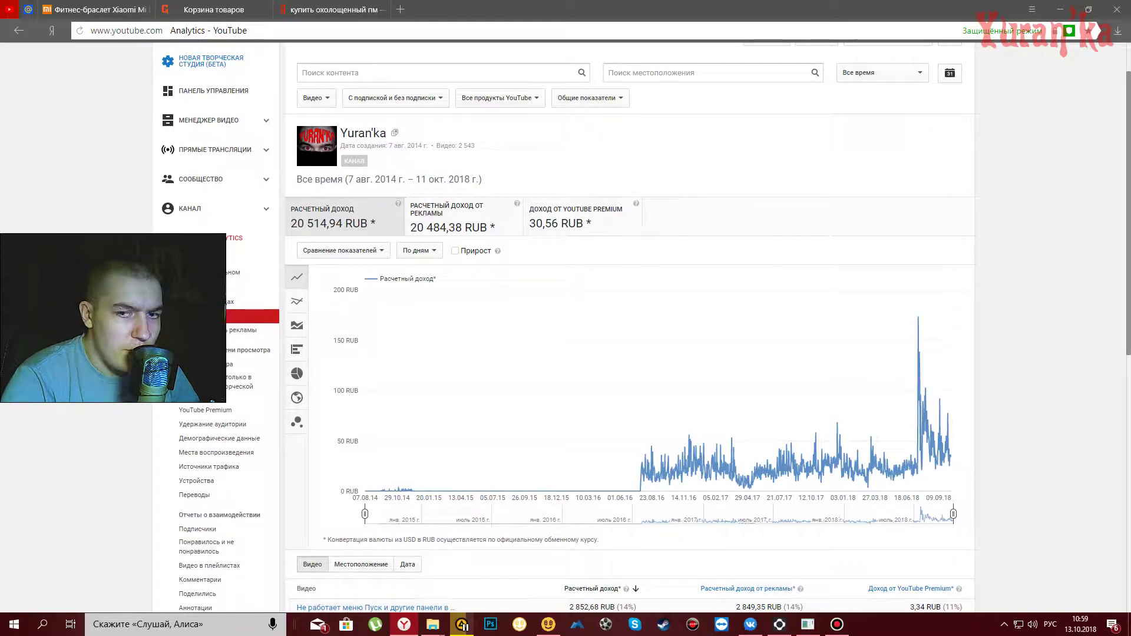
mouse_move(938, 412)
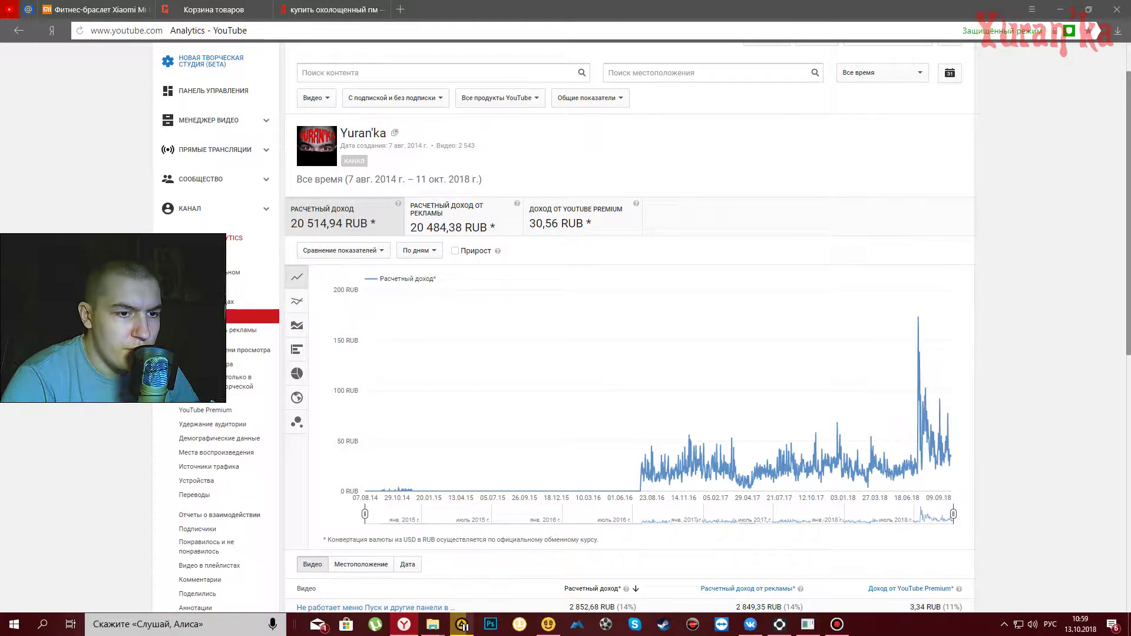
mouse_move(951, 455)
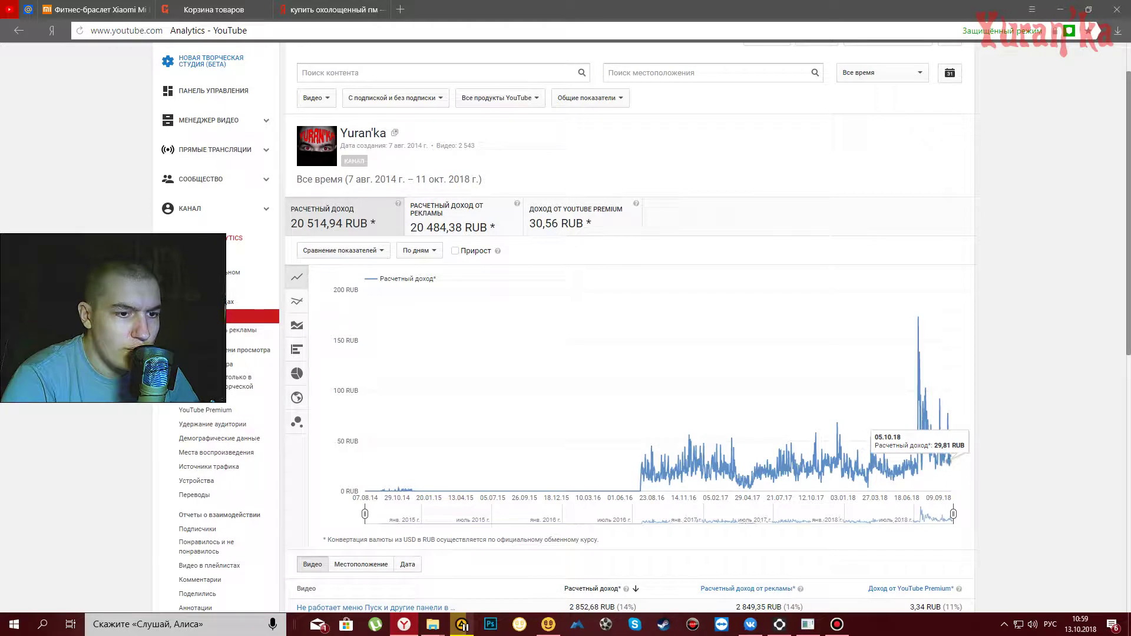
mouse_move(868, 486)
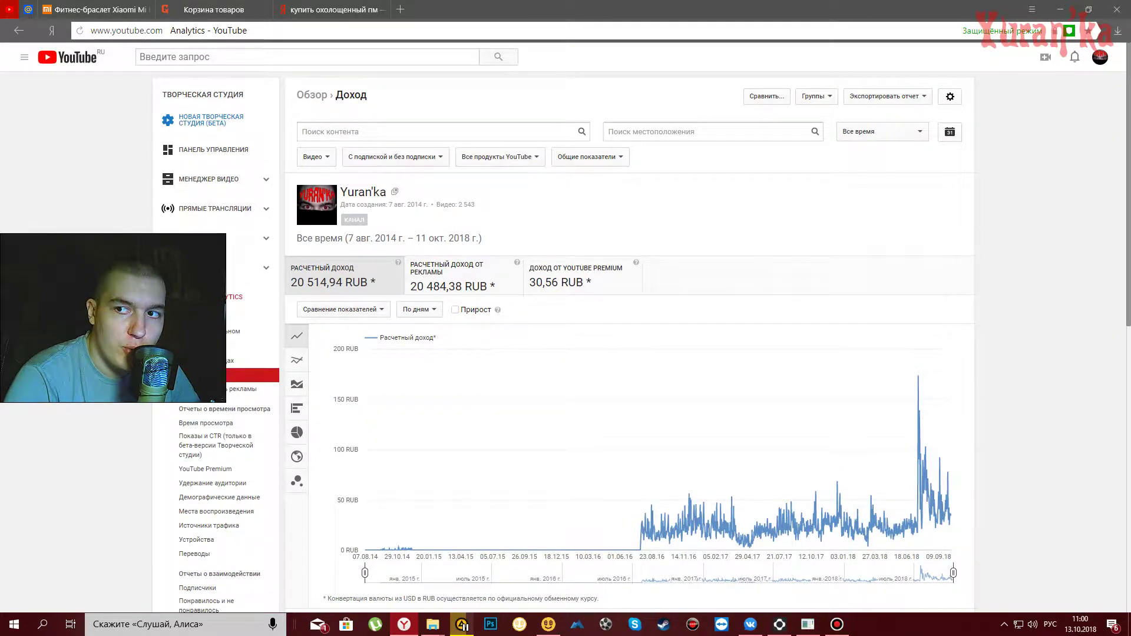
mouse_move(945, 500)
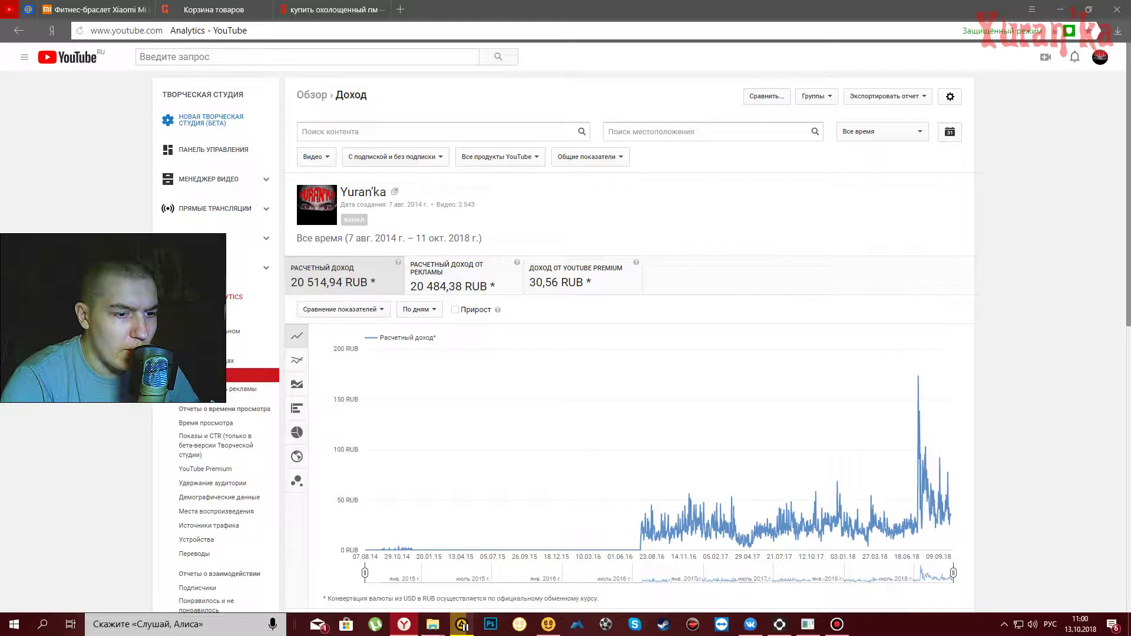
mouse_move(947, 471)
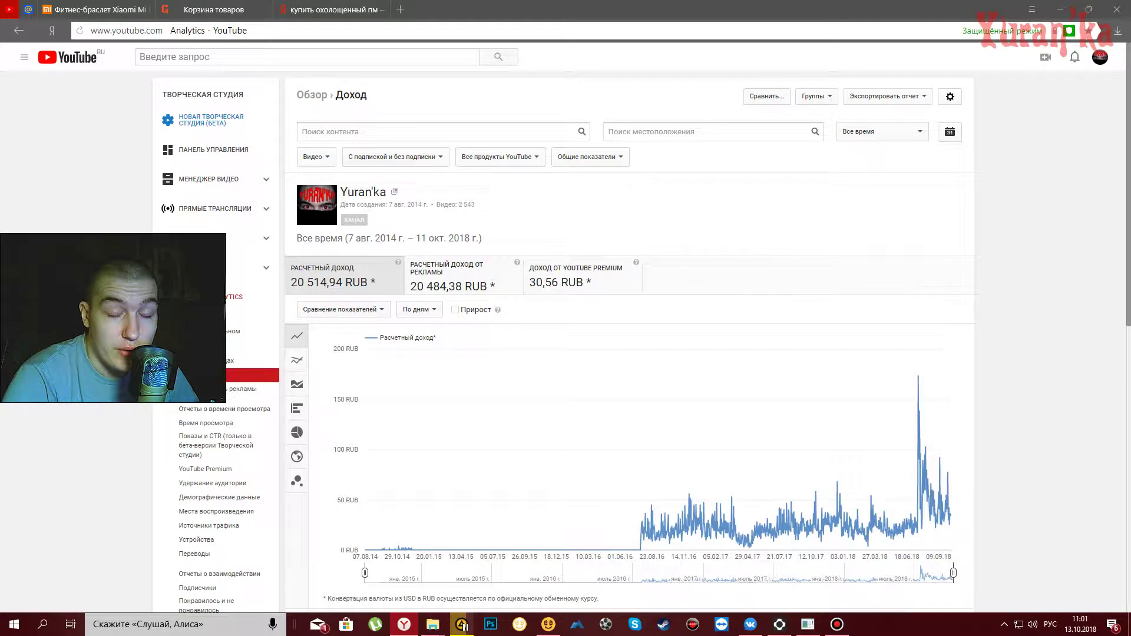
mouse_move(951, 514)
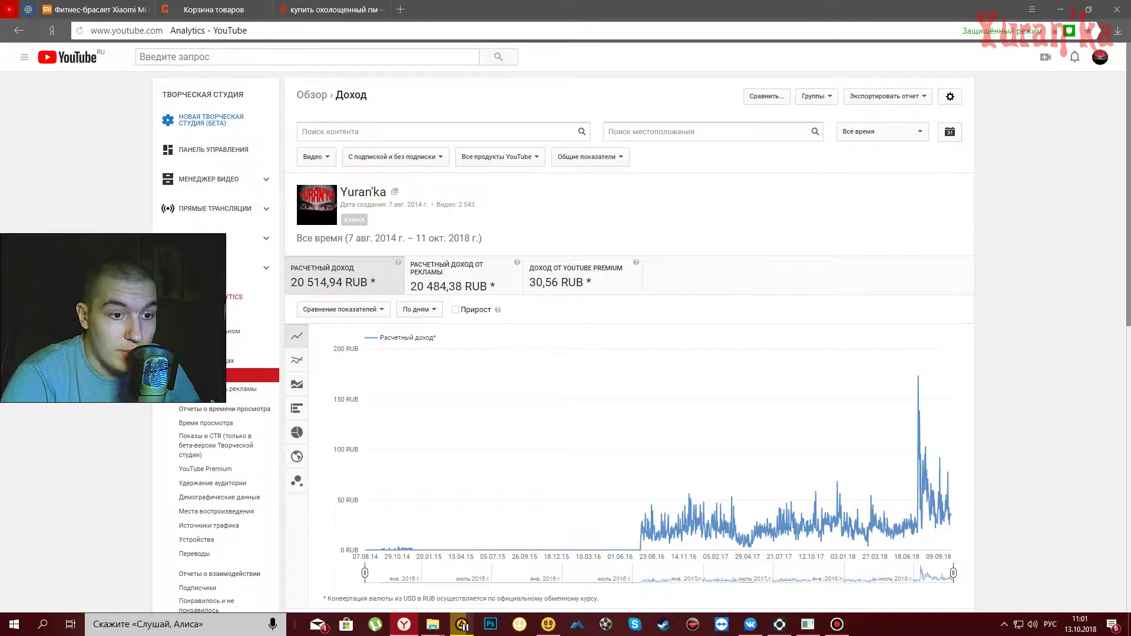
mouse_move(918, 375)
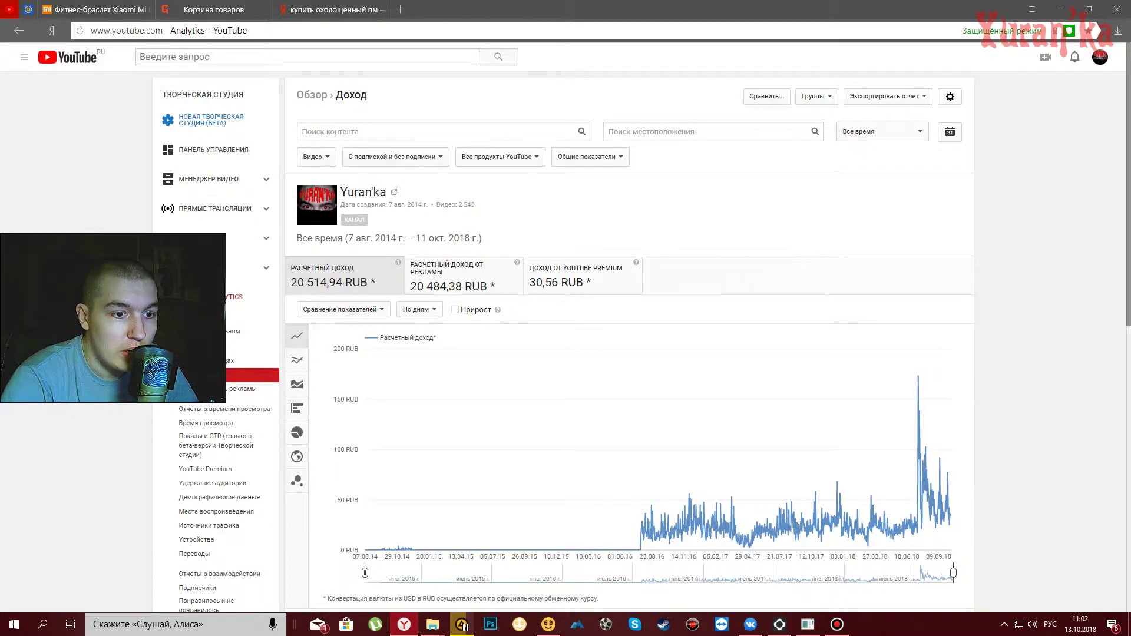
Return from the revenue report to the analytics overview and open the channel's home page.
scroll(630, 354, down, 2)
scroll(630, 353, up, 2)
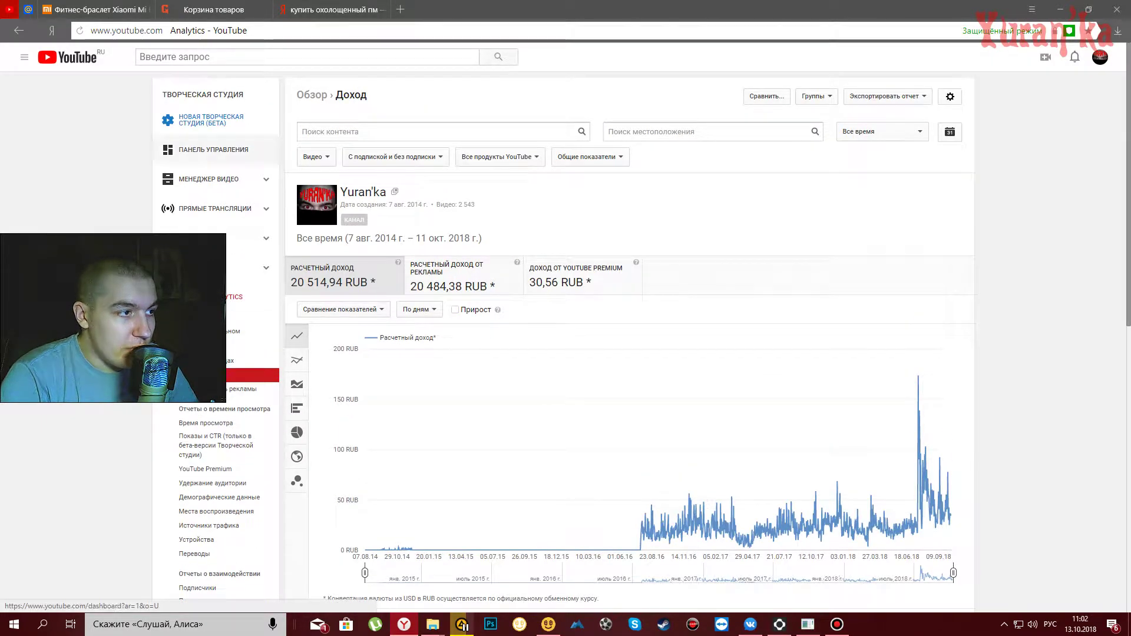
click(236, 319)
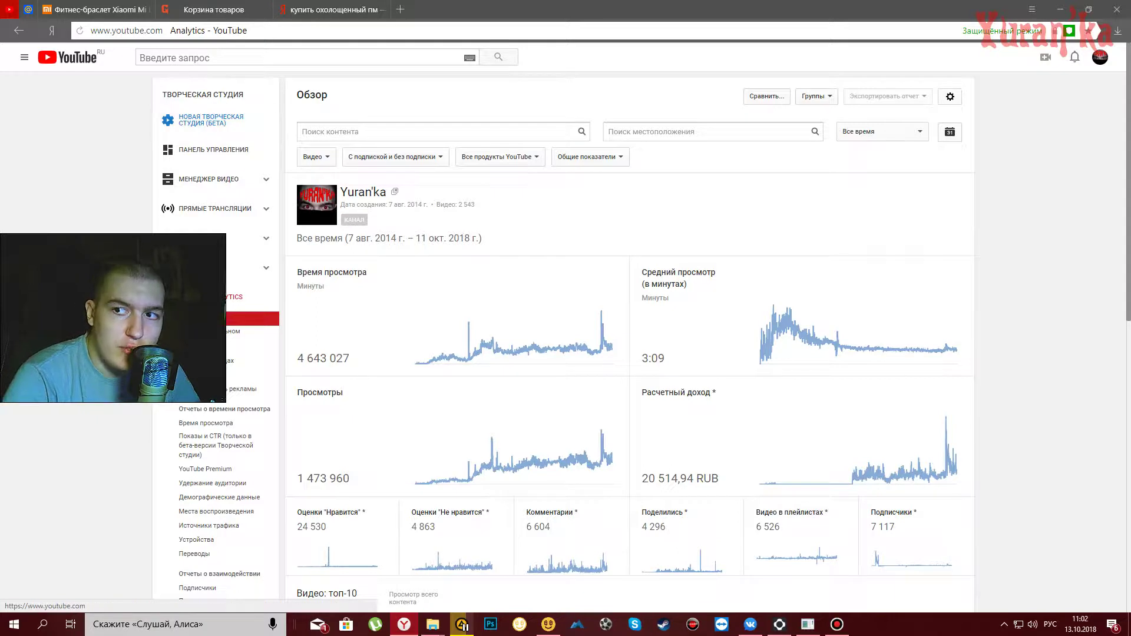
click(24, 57)
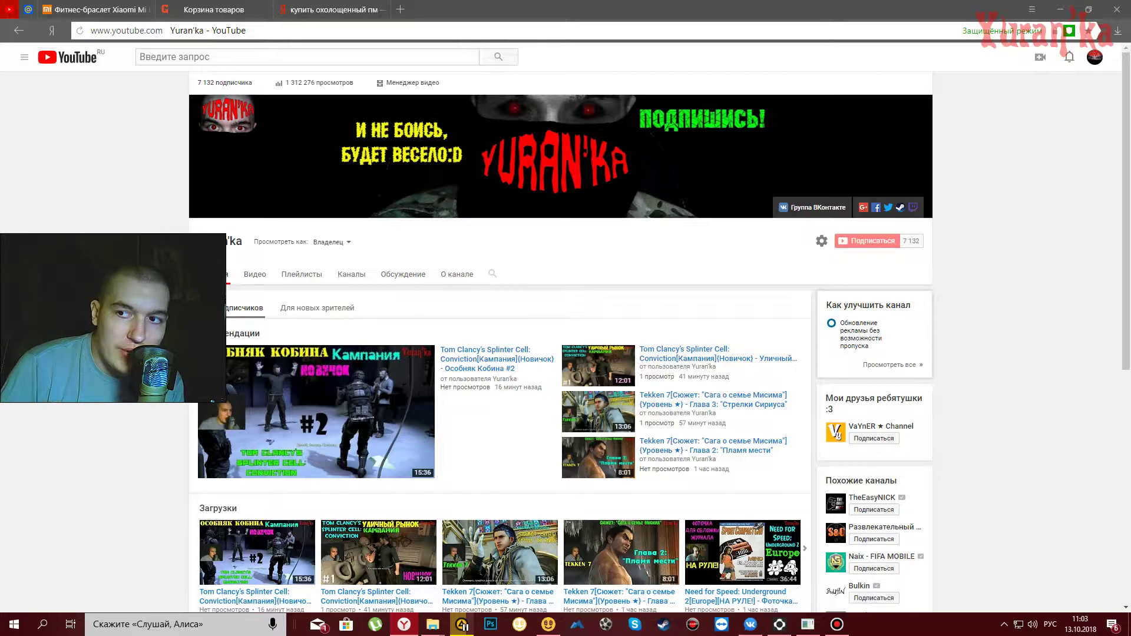
Open adsense.google.com in a new browser tab and sign in to the AdSense account.
key(ctrl+t)
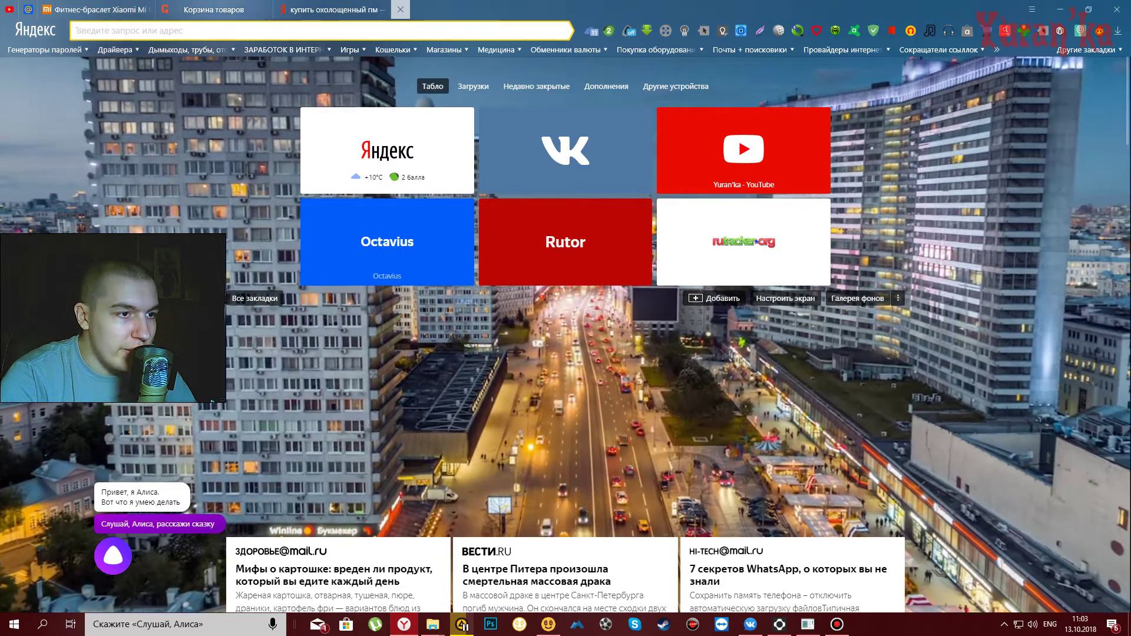
key(alt+shift)
text(Adsense.google.com)
key(Return)
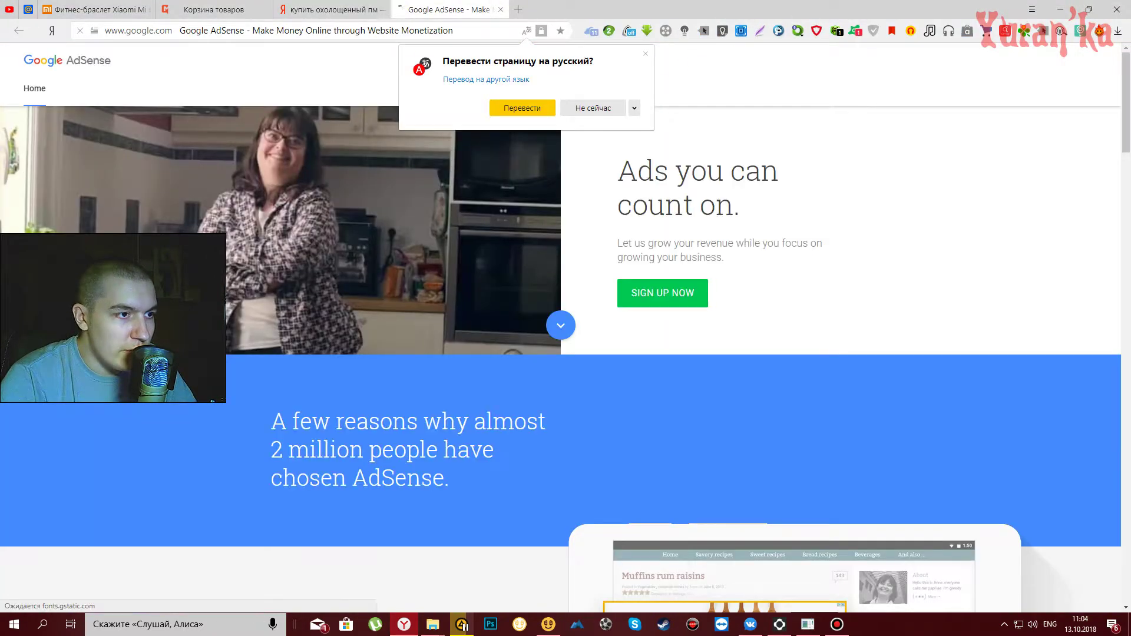
click(1095, 63)
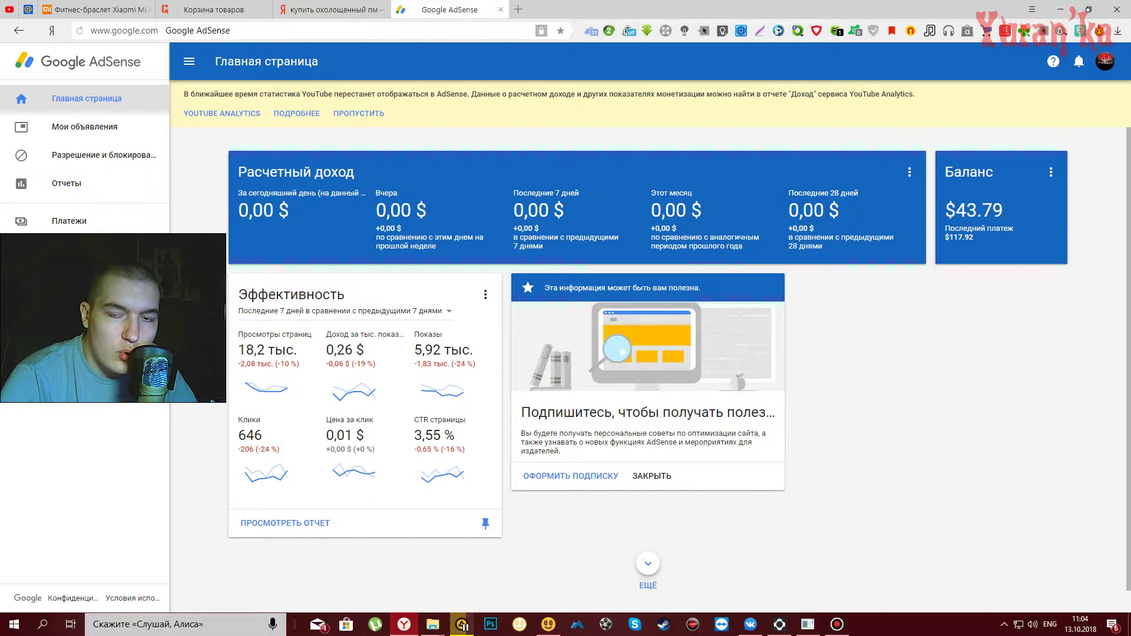
Review the AdSense home page, including the notice about YouTube statistics, the estimated earnings, the balance and the performance card.
scroll(648, 365, down, 1)
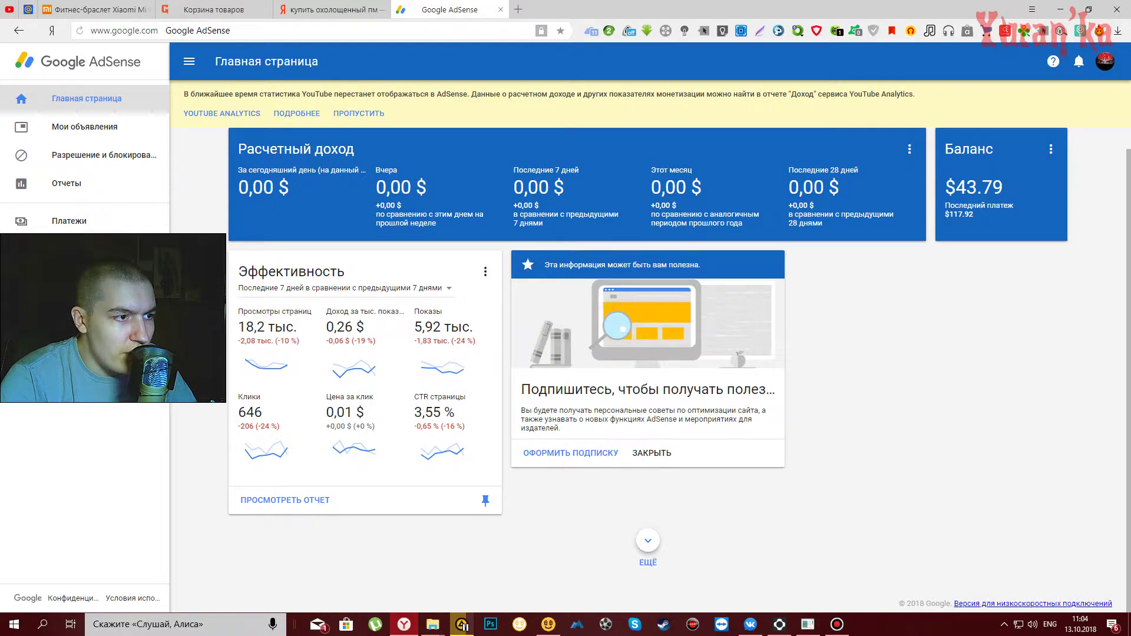
scroll(648, 365, up, 1)
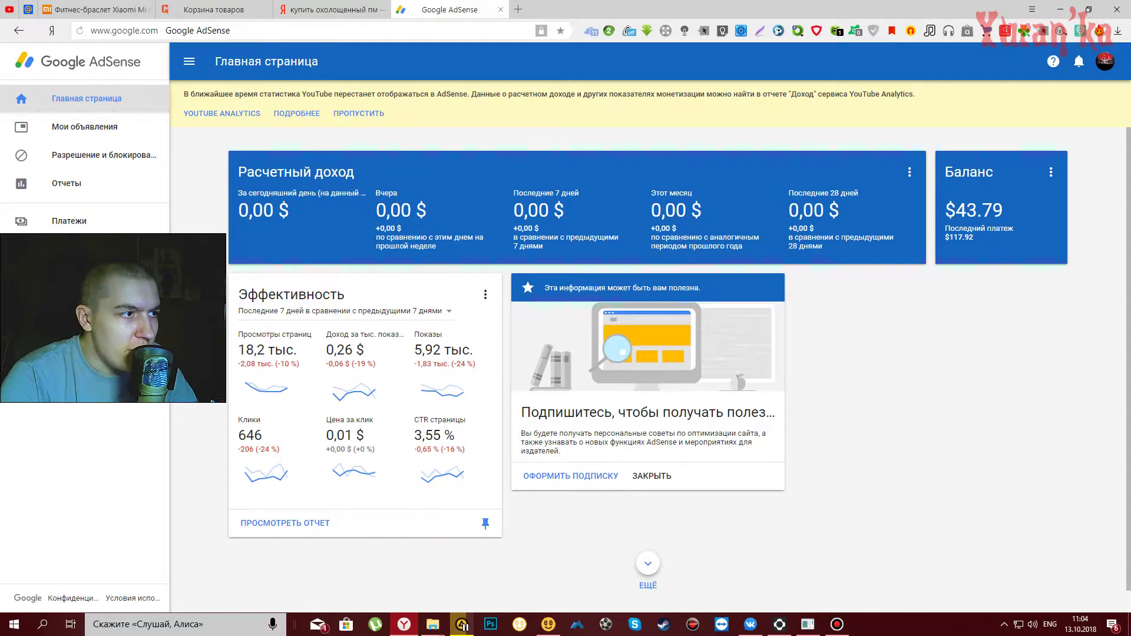
drag(184, 95, 609, 94)
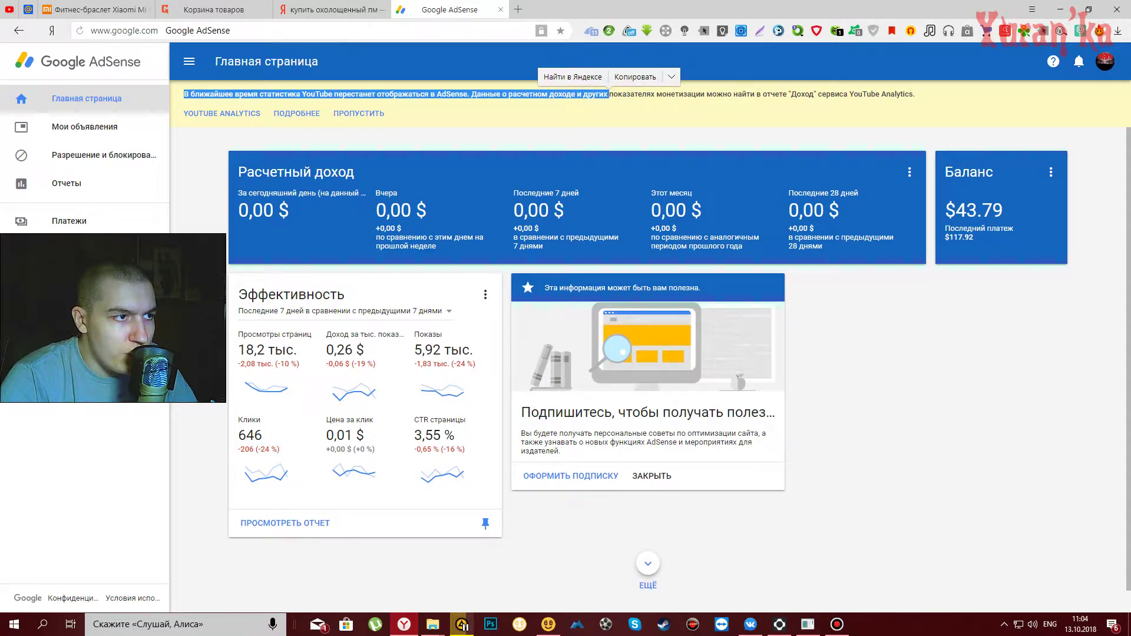
click(609, 94)
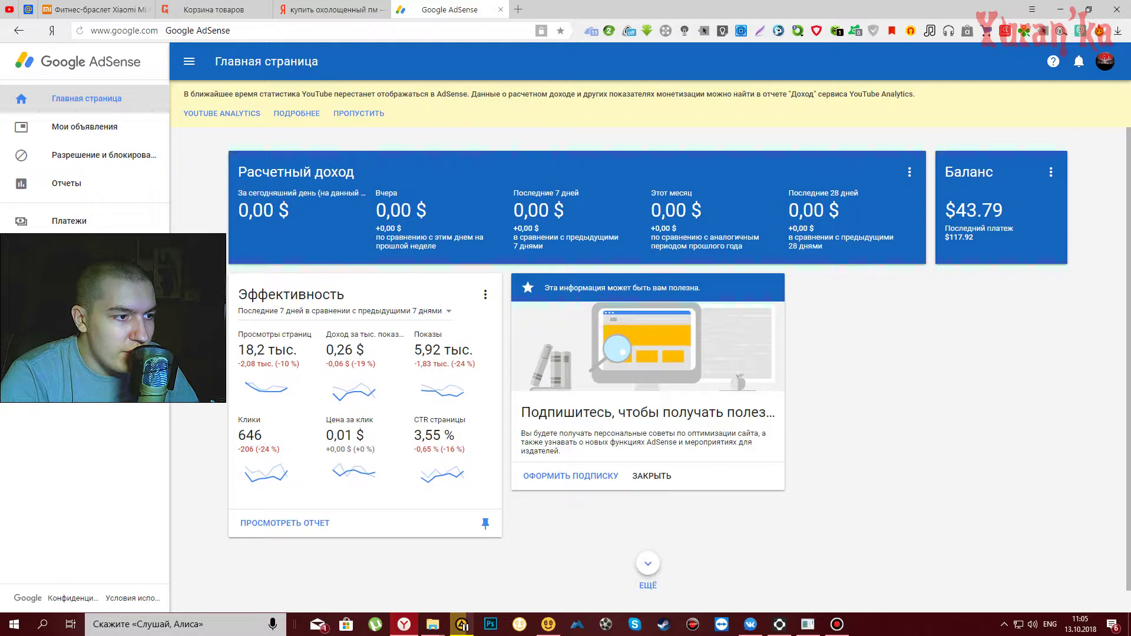
mouse_move(449, 391)
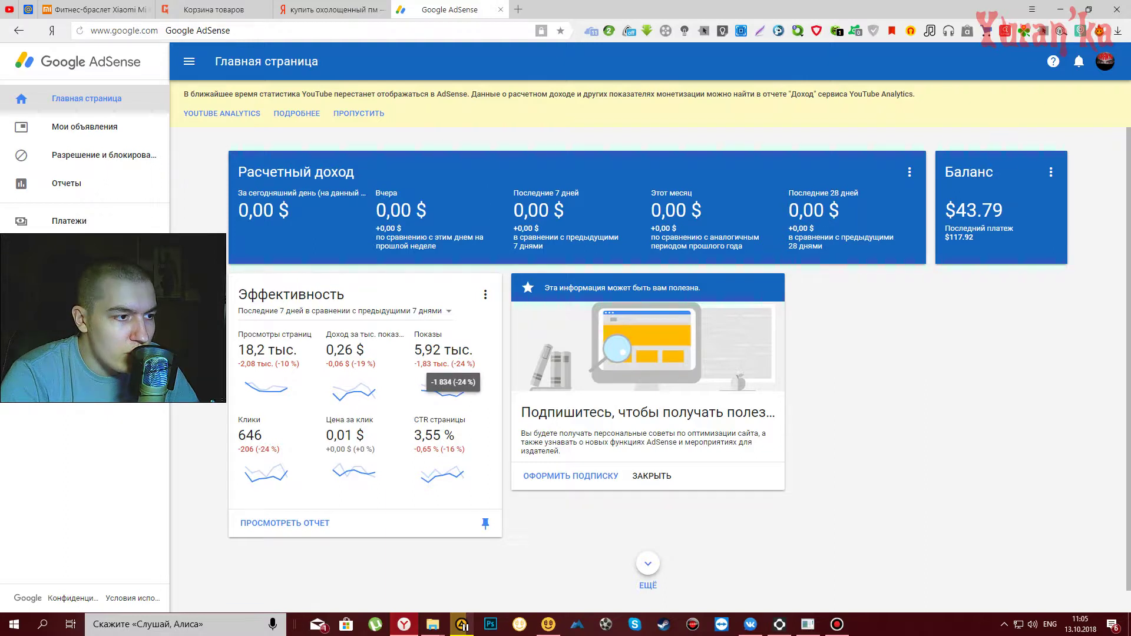
mouse_move(273, 387)
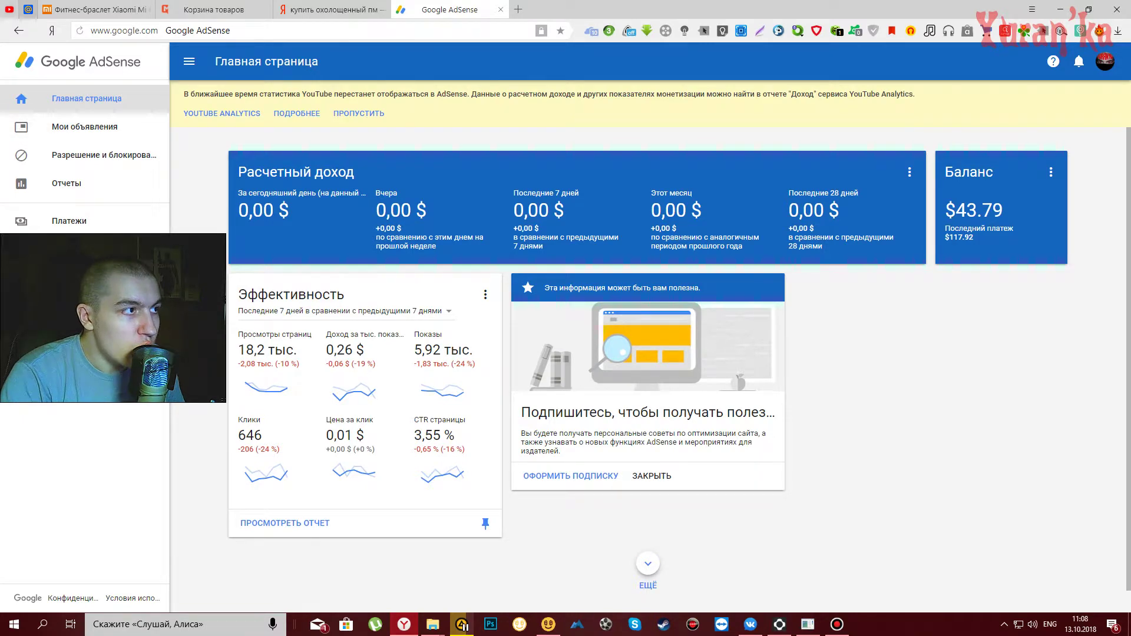
Switch back to the YouTube channel page and look over its recommendations, uploads and playlists.
click(10, 9)
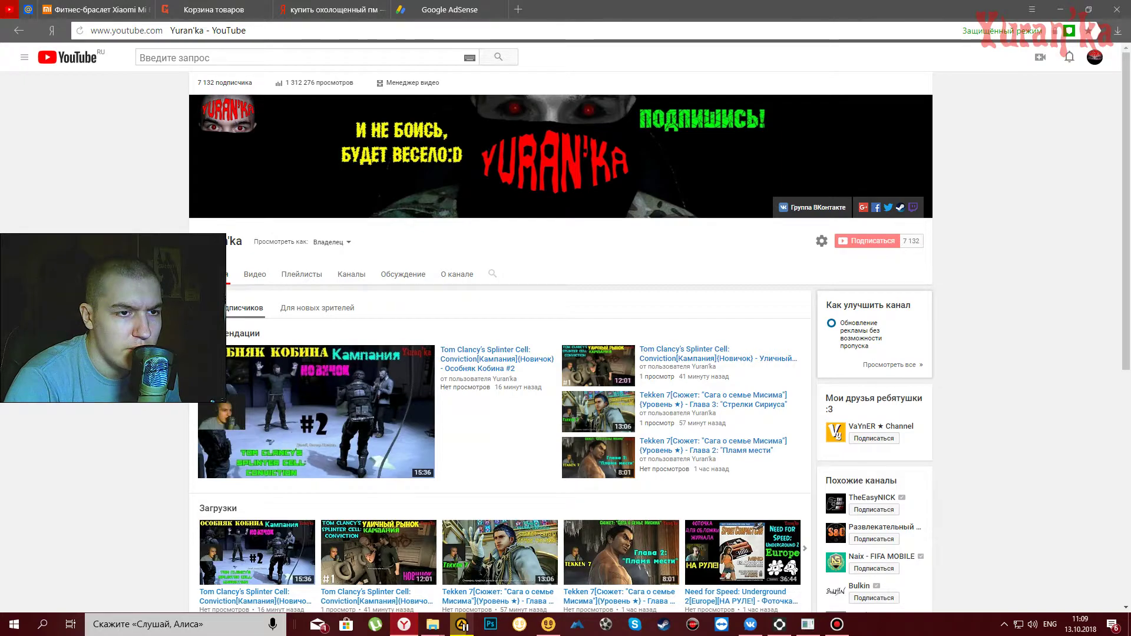
scroll(660, 330, down, 3)
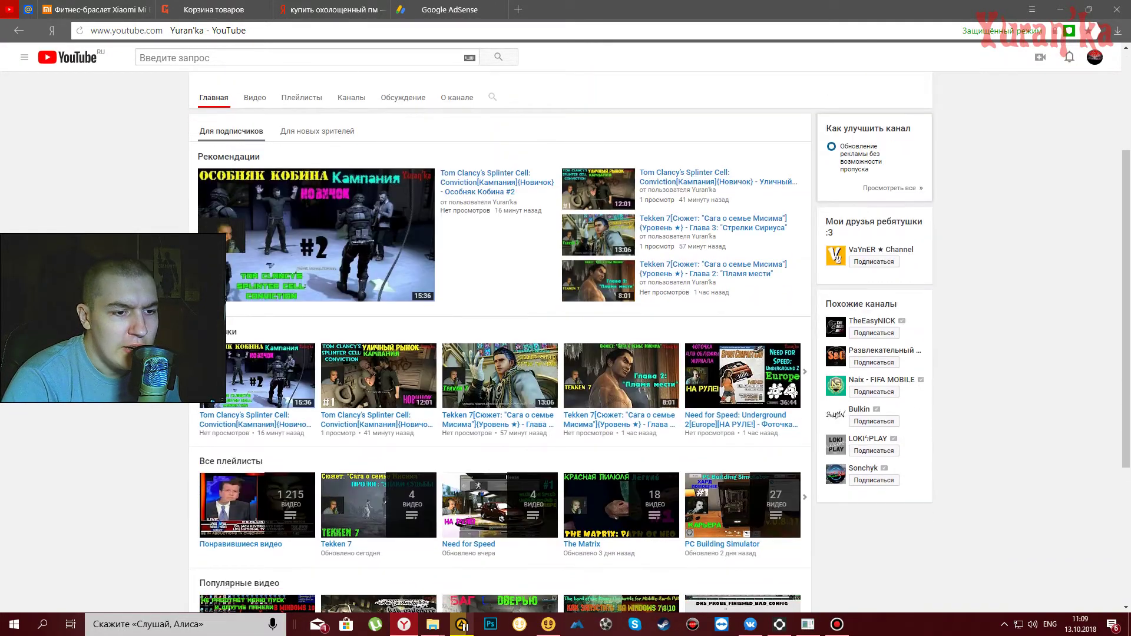